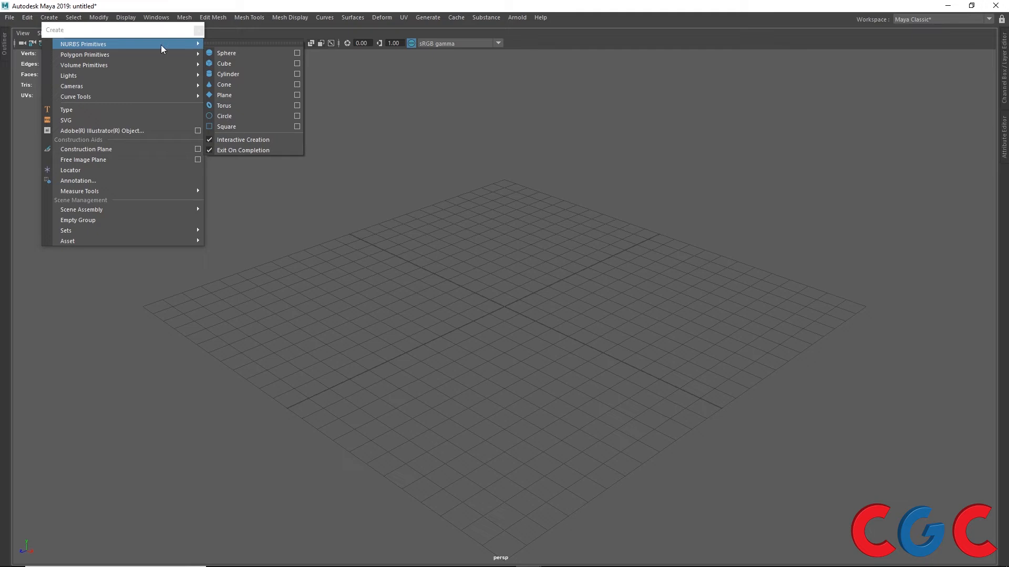
Detach the NURBS Primitives and Curve Tools lists as floating windows and place them side by side above the grid
click(221, 42)
drag(228, 49, 275, 52)
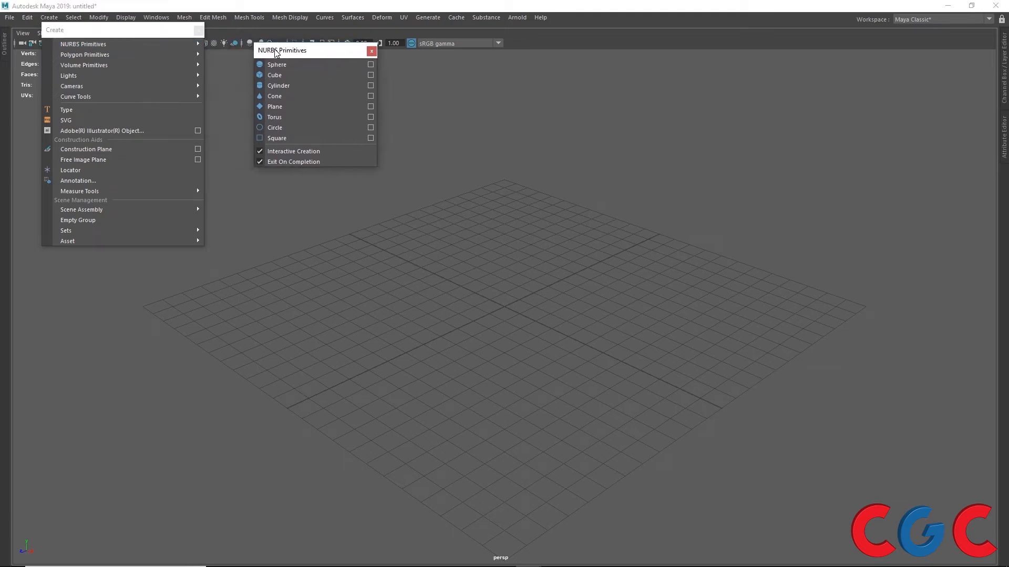
mouse_move(88, 102)
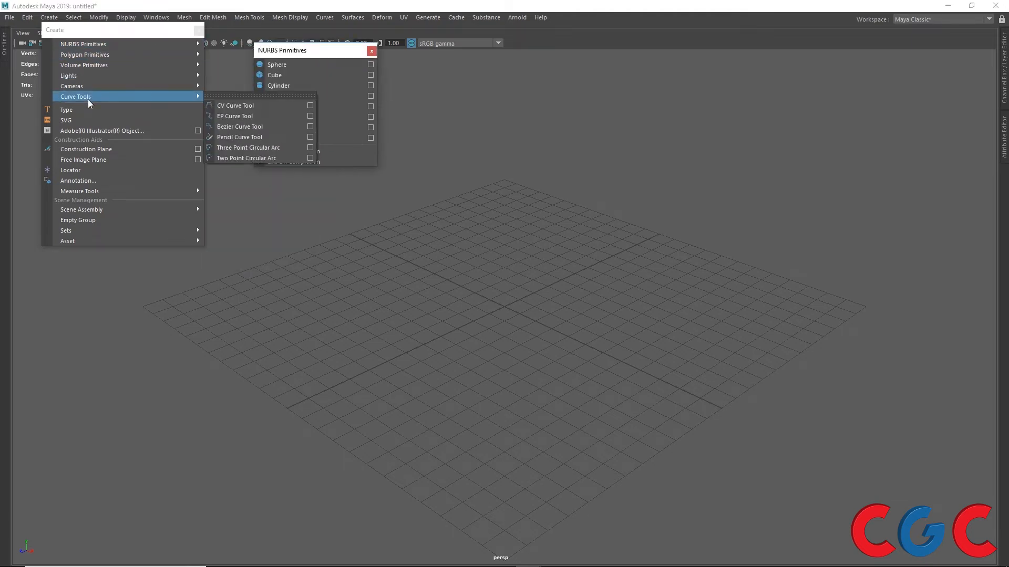
click(215, 95)
drag(230, 99, 401, 52)
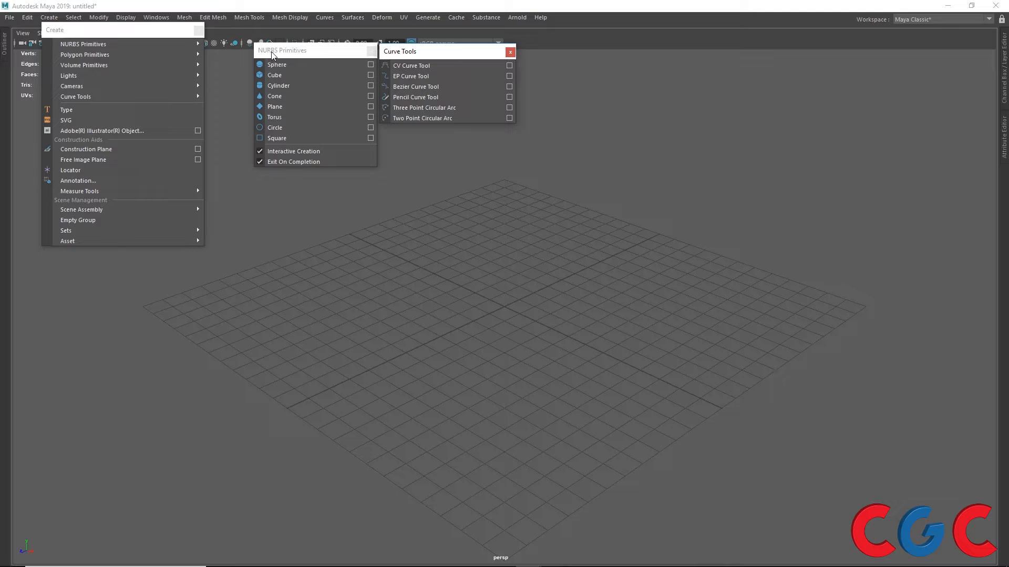
Arrange the floating windows, separating Curve Tools from NURBS Primitives and placing Create just below the polygon count display
drag(405, 51, 405, 64)
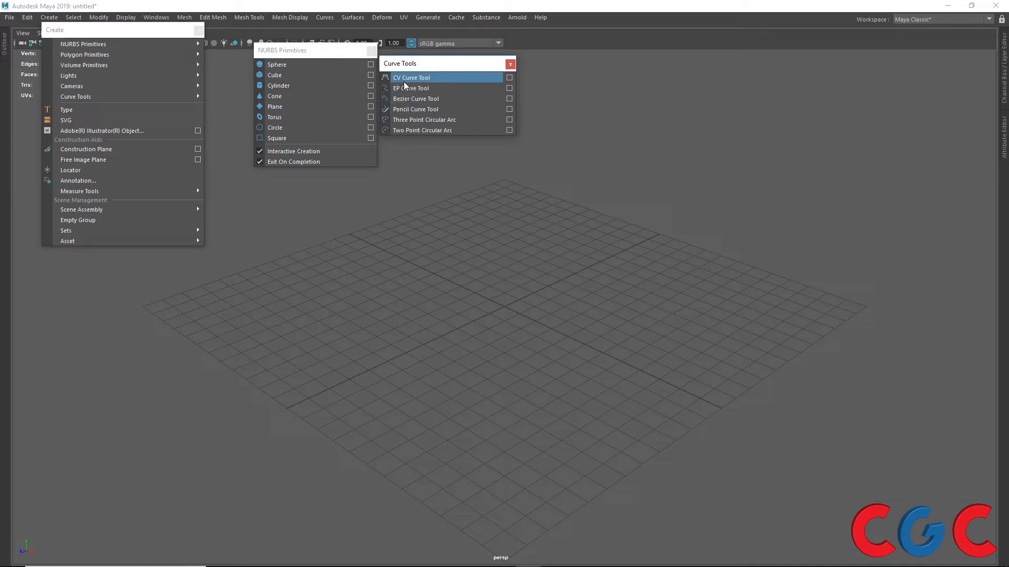
drag(400, 67, 398, 54)
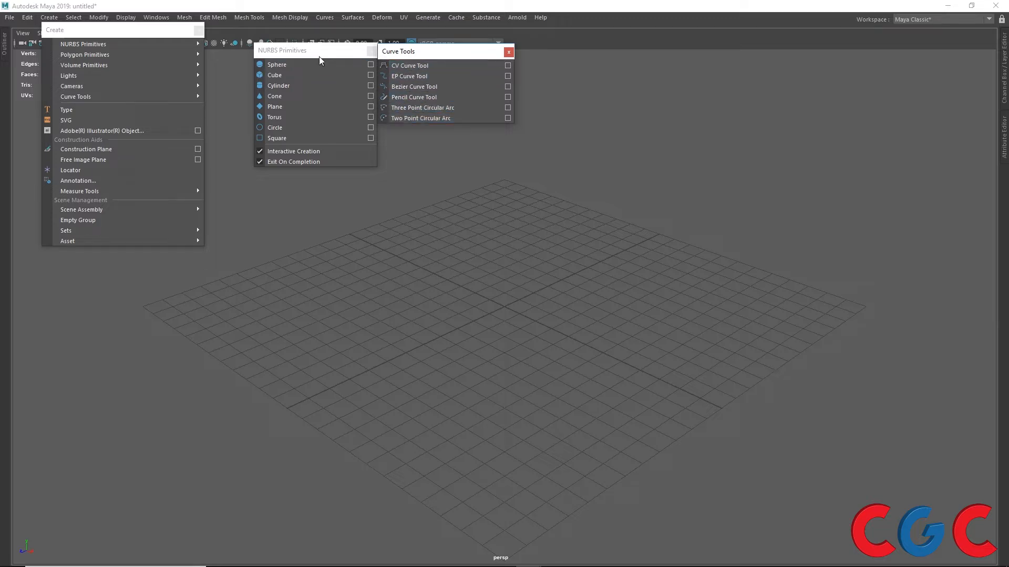
drag(319, 51, 307, 53)
drag(154, 34, 128, 120)
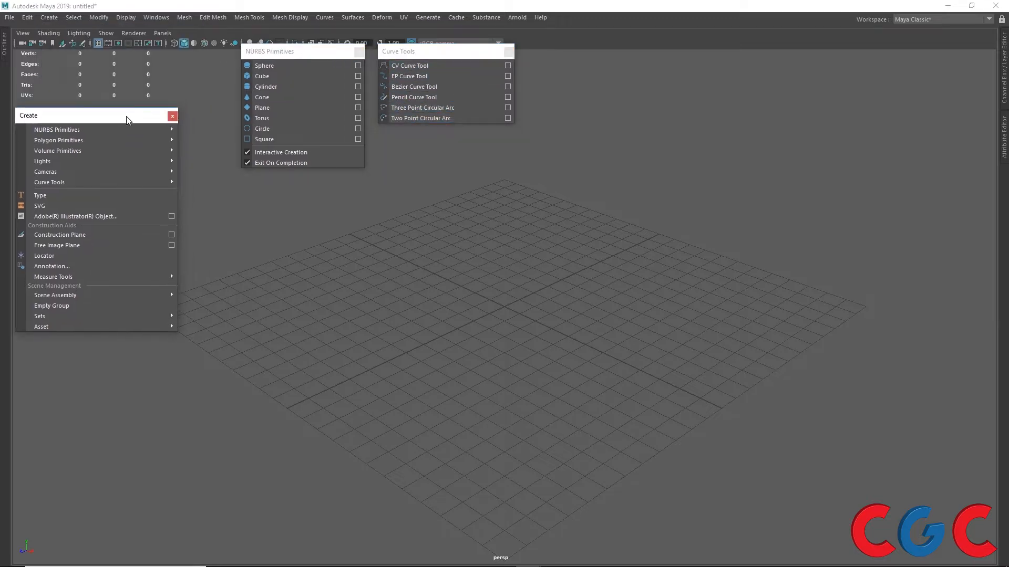
Create a NURBS sphere and, behind it on the grid, a NURBS cube of similar size
click(276, 64)
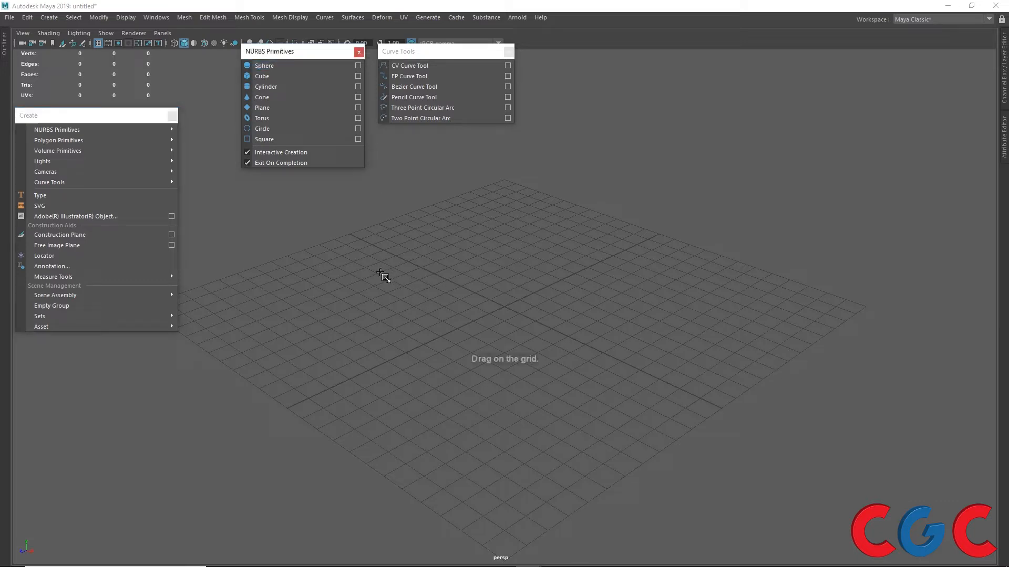
drag(383, 277, 449, 280)
click(273, 76)
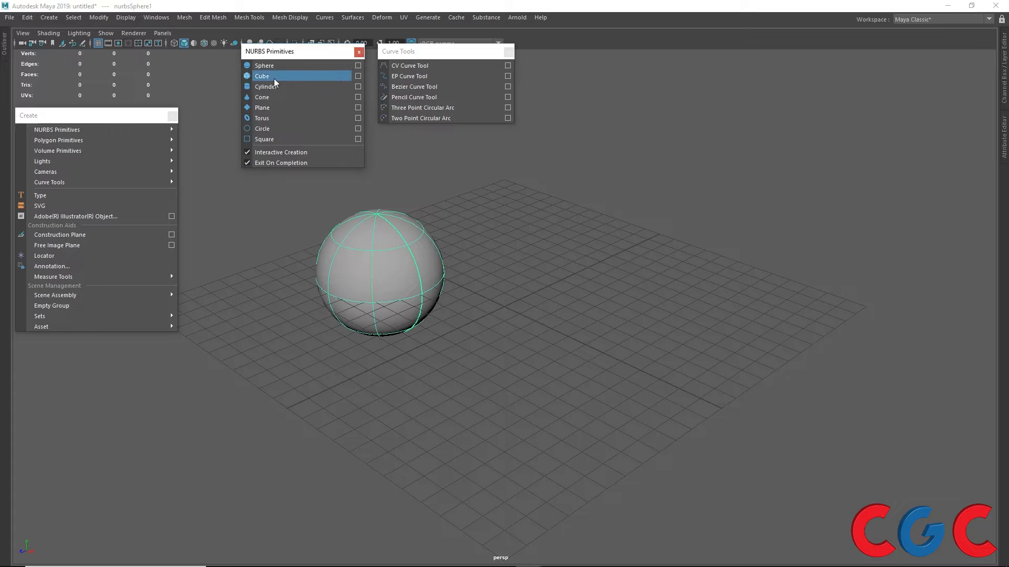
drag(505, 201, 503, 142)
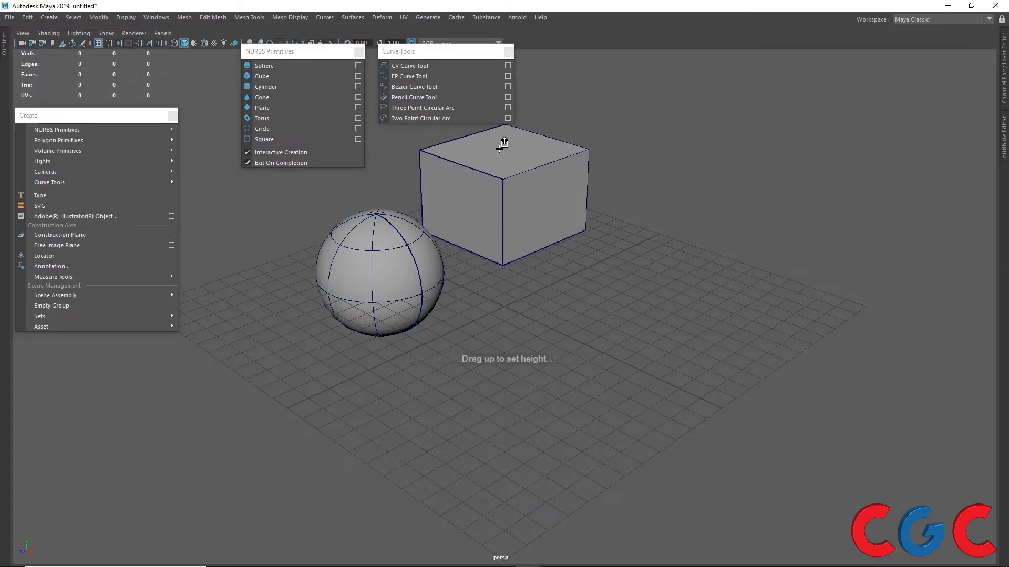
Detach the Polygon Primitives list as a floating window and place it clear of the NURBS cube
mouse_move(83, 138)
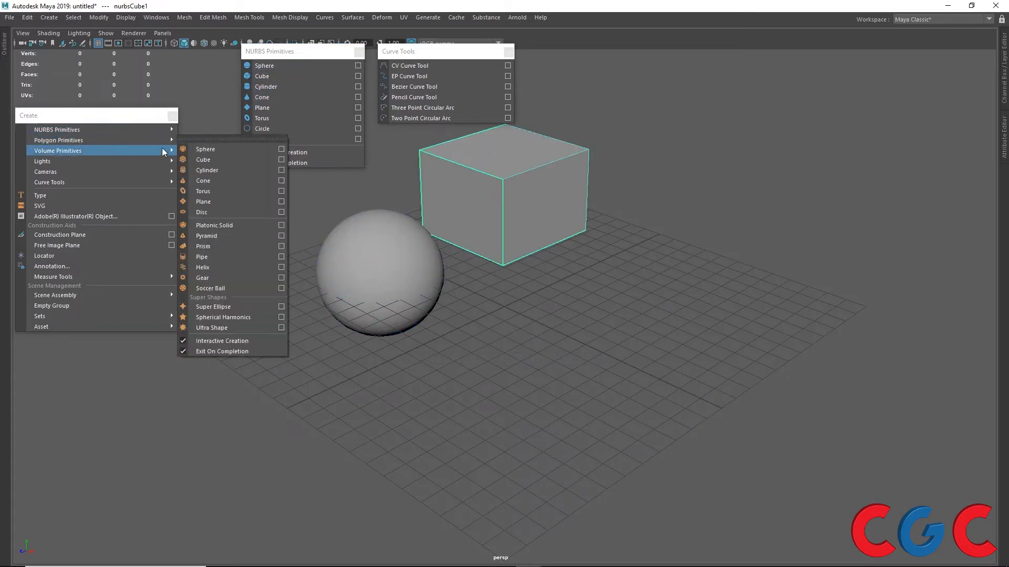
click(198, 140)
drag(237, 129, 632, 60)
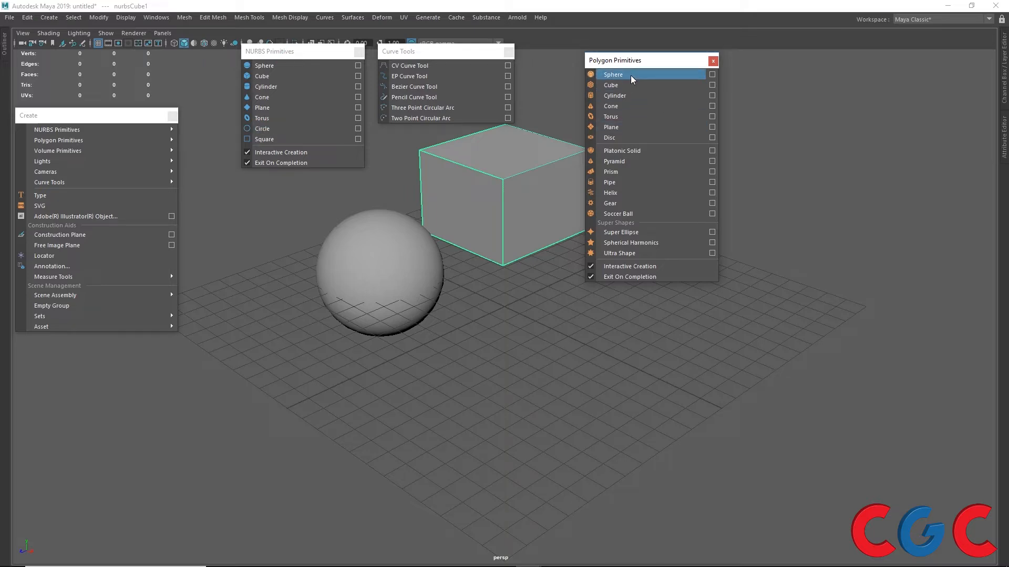
drag(630, 59, 691, 55)
Create a polygon sphere beside the NURBS cube and a polygon cube near the centre of the grid
click(683, 69)
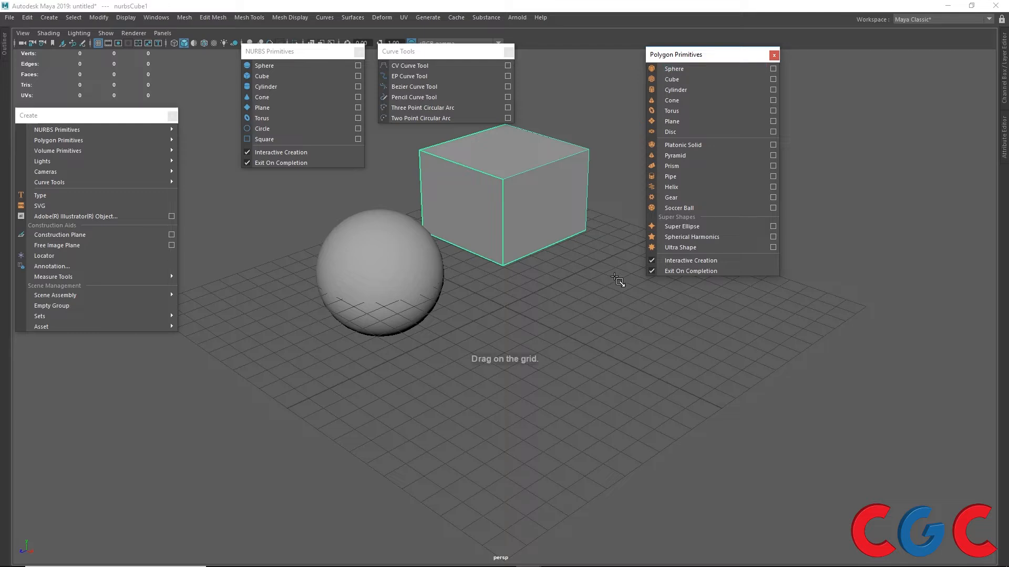
drag(616, 278, 675, 299)
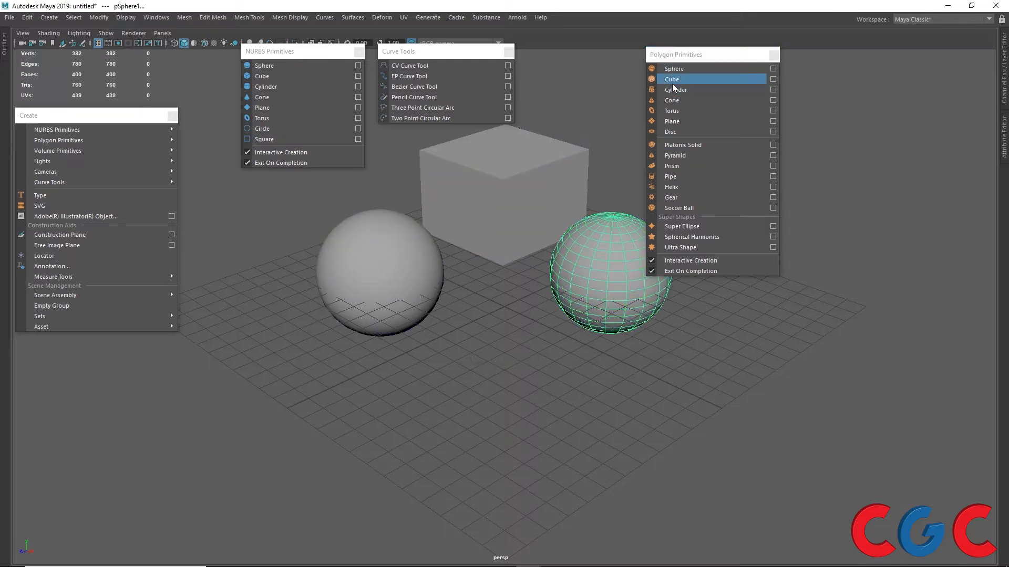
click(672, 84)
drag(516, 315, 522, 219)
Inspect the four primitives from several angles and compare the wireframe and polygon counts of the NURBS and polygon spheres
alt+drag(461, 322, 519, 275)
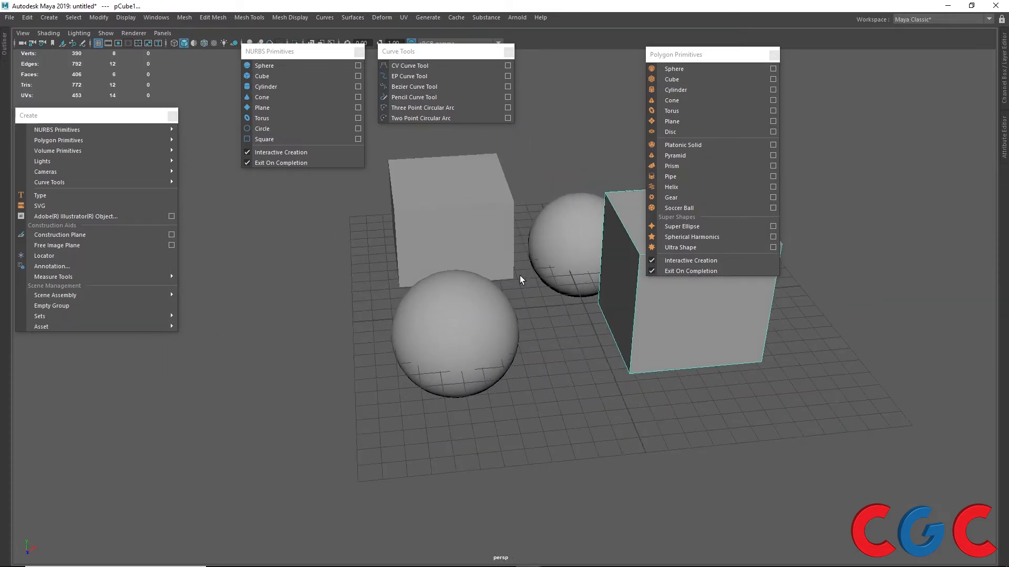
click(543, 376)
alt+middle_drag(543, 376, 325, 419)
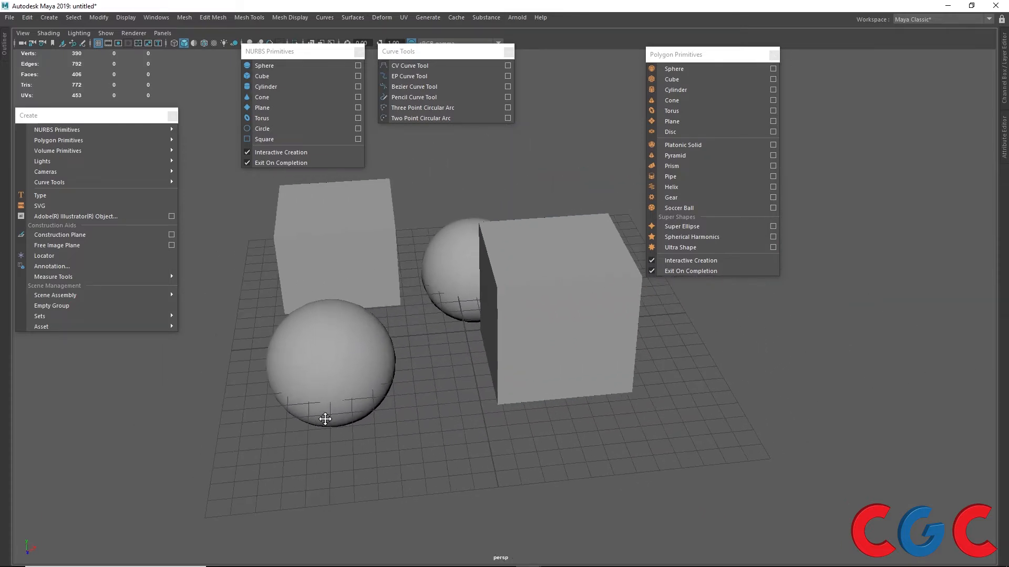
alt+drag(380, 373, 349, 367)
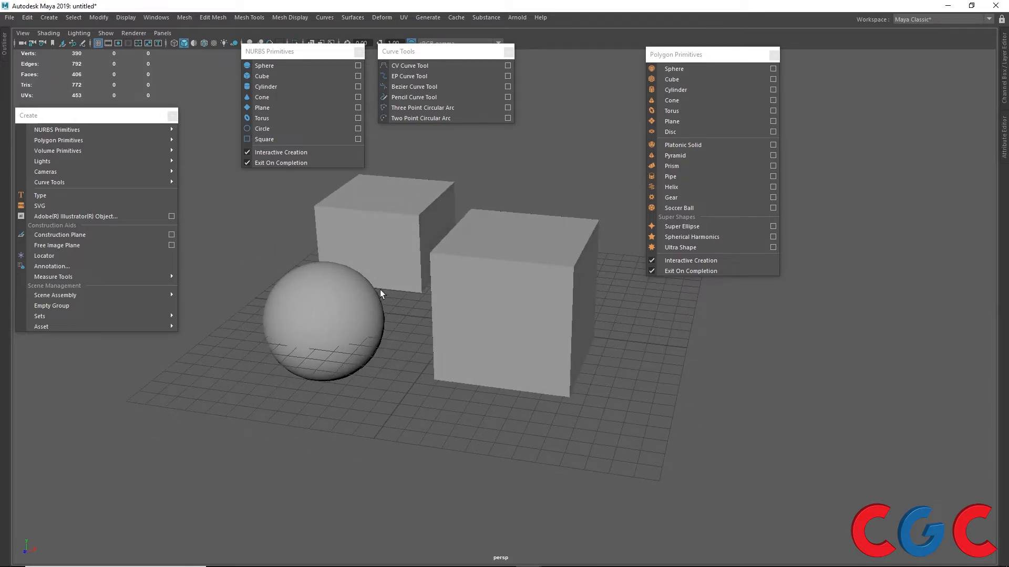
alt+drag(380, 292, 398, 292)
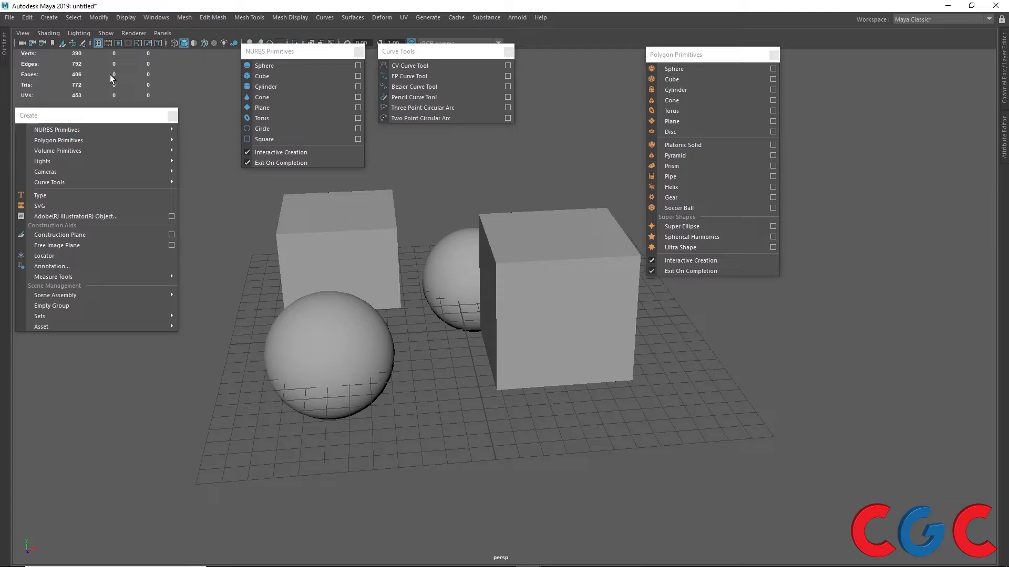
click(364, 336)
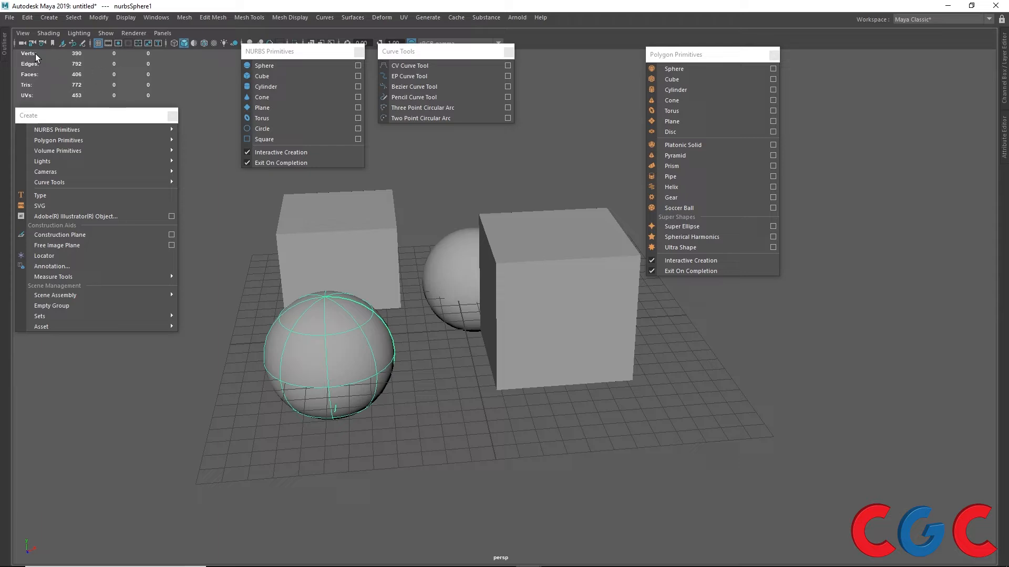
alt+drag(368, 315, 415, 323)
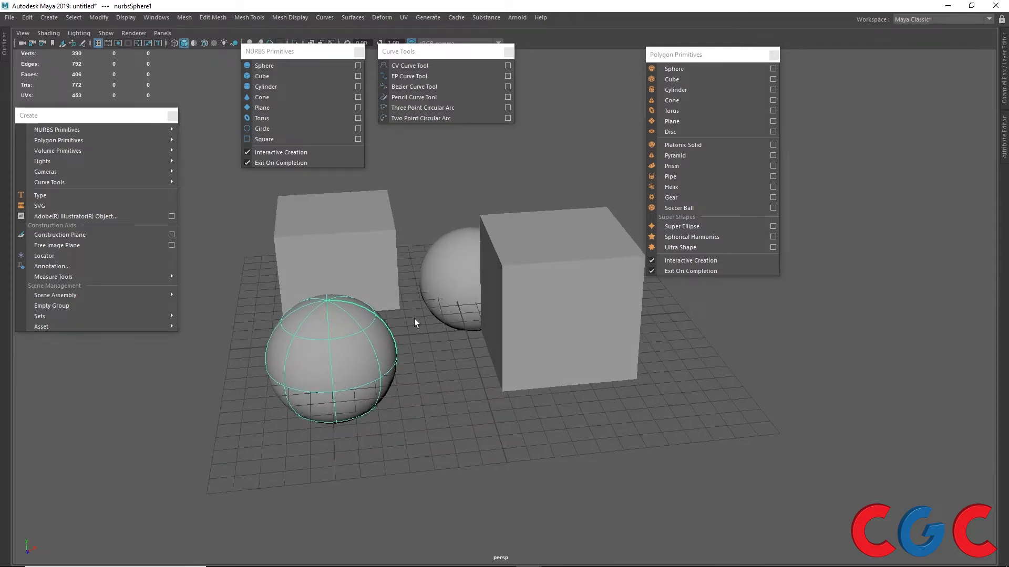
click(450, 272)
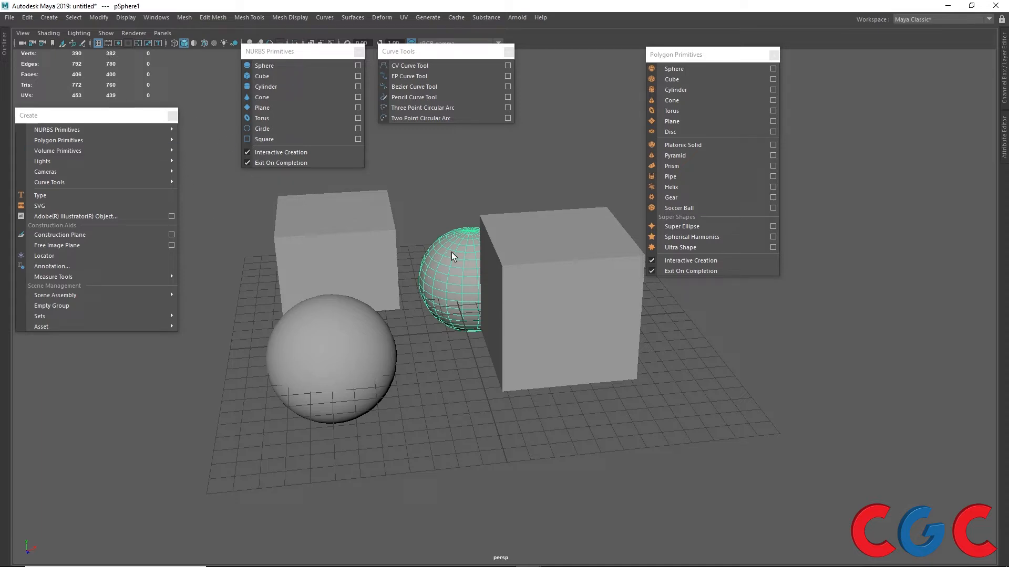
Select individual sides of the NURBS cube, then the polygon cube, to compare how each is constructed
click(379, 240)
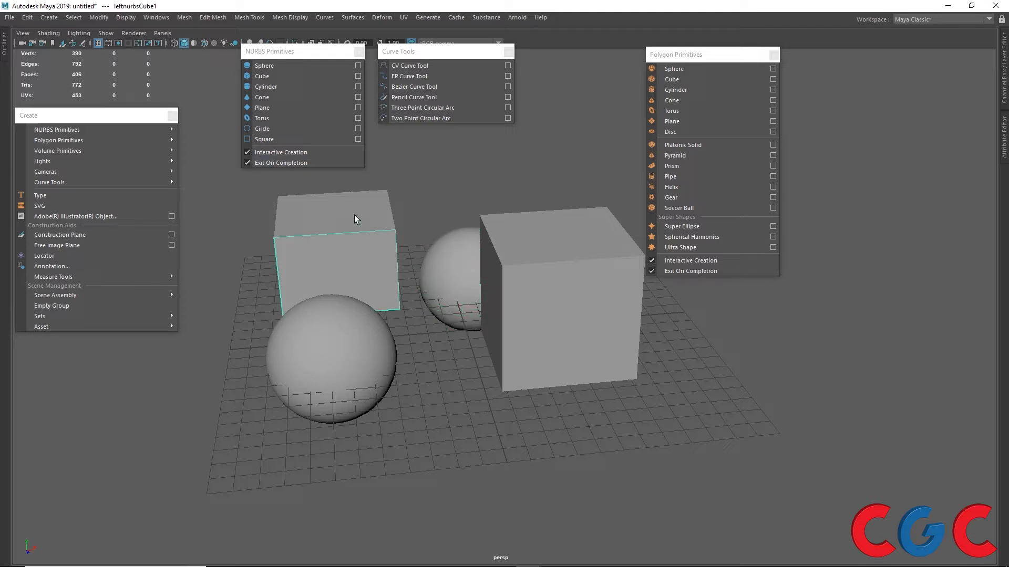
alt+drag(361, 251, 399, 250)
click(278, 310)
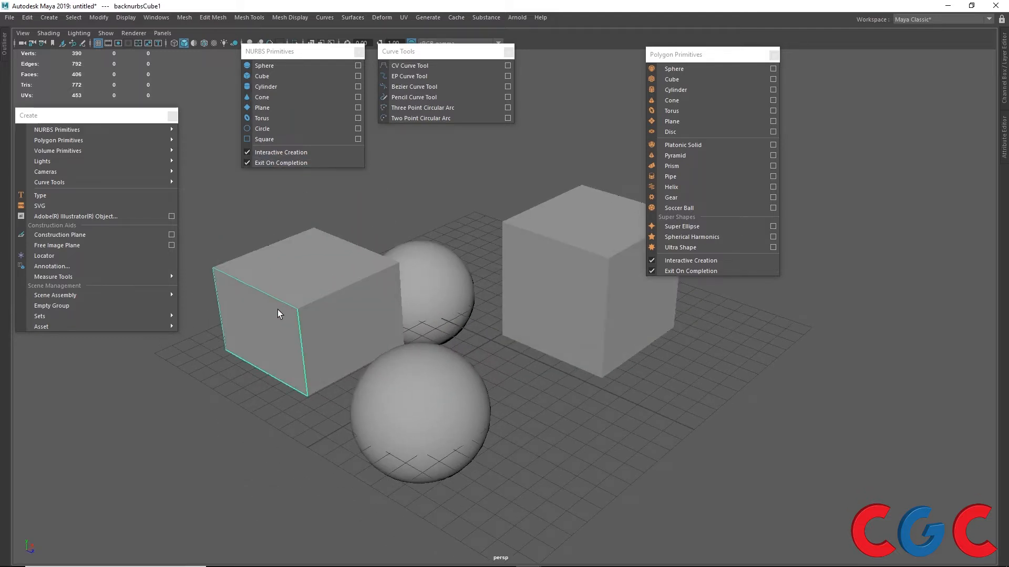
alt+drag(515, 241, 540, 234)
click(596, 283)
alt+drag(596, 283, 541, 281)
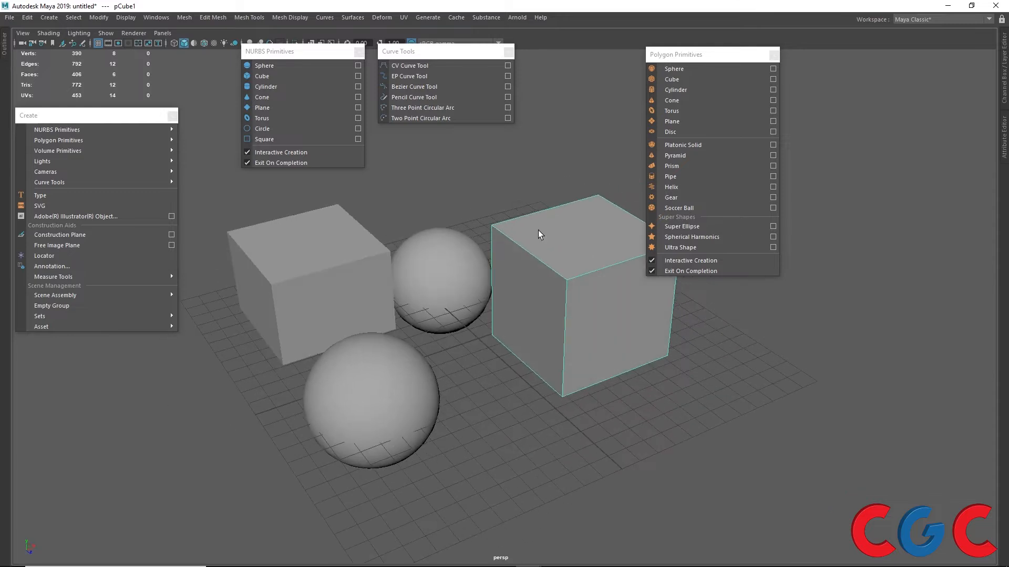
Review the component selection options of the polygon cube and of the NURBS sphere
right_drag(538, 230, 560, 216)
alt+drag(590, 237, 531, 239)
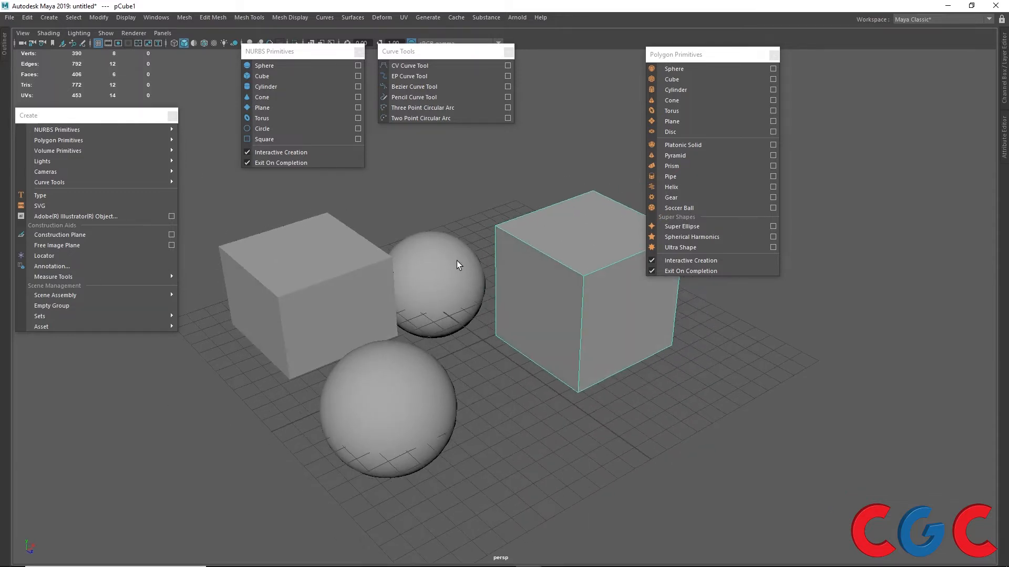
mouse_move(568, 234)
right_down()
mouse_move(525, 235)
mouse_move(584, 206)
mouse_move(618, 221)
mouse_move(573, 251)
mouse_move(569, 235)
right_up()
click(423, 370)
alt+drag(423, 371, 348, 319)
mouse_move(350, 288)
right_down()
mouse_move(288, 297)
mouse_move(351, 258)
mouse_move(377, 271)
mouse_move(361, 319)
mouse_move(340, 294)
mouse_move(351, 288)
right_up()
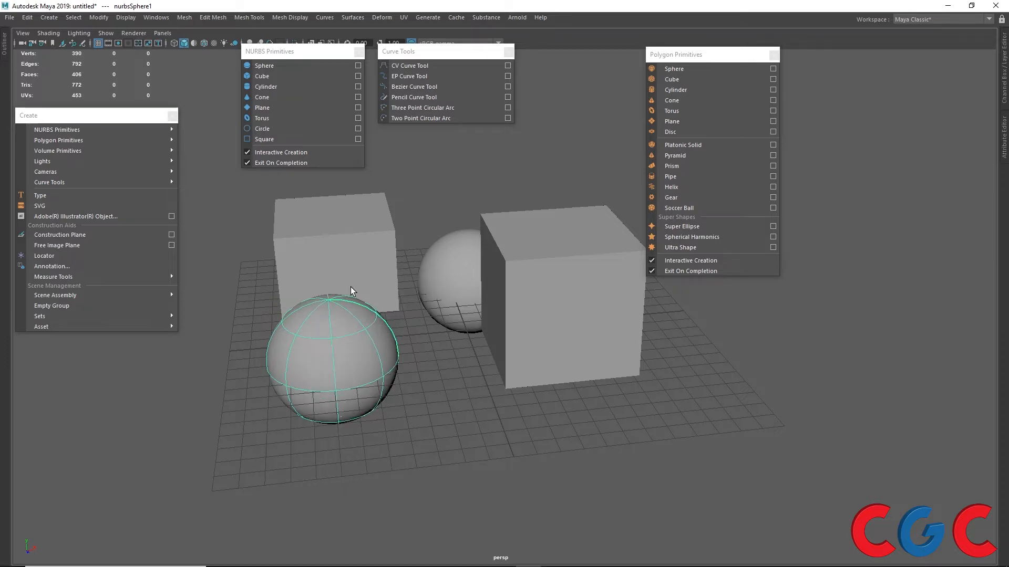
alt+drag(367, 338, 437, 286)
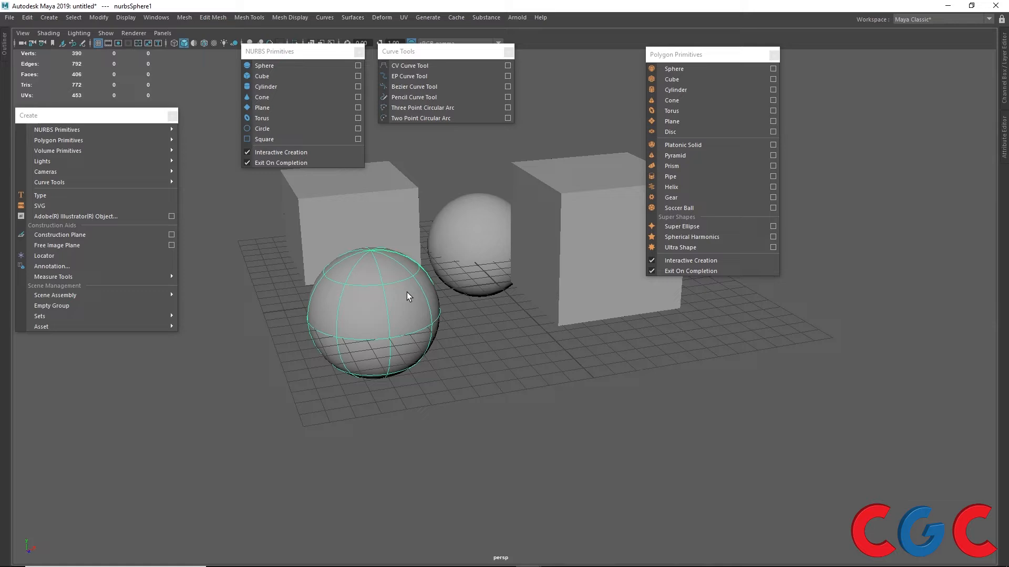
Select the polygon sphere and activate the Move tool on it
click(475, 251)
alt+drag(474, 307, 497, 221)
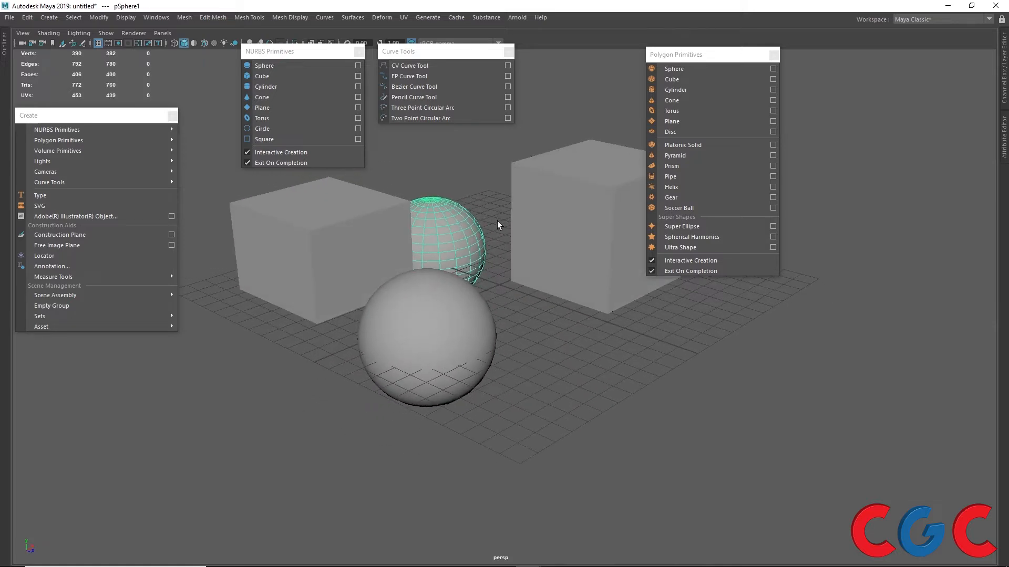
key(w)
alt+drag(514, 276, 490, 292)
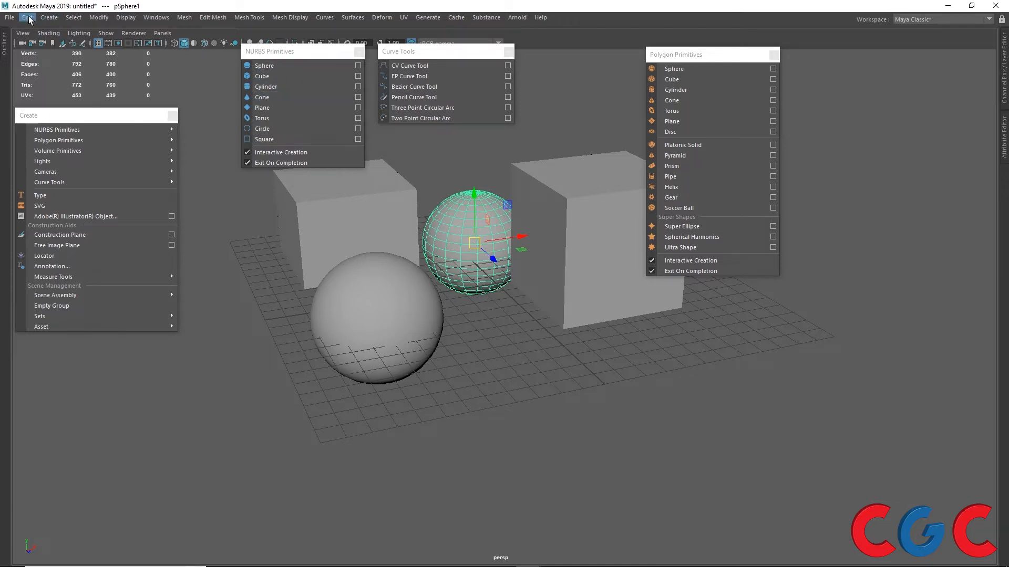
Review the NURBS to Polygons conversion options and close them without converting anything
click(94, 19)
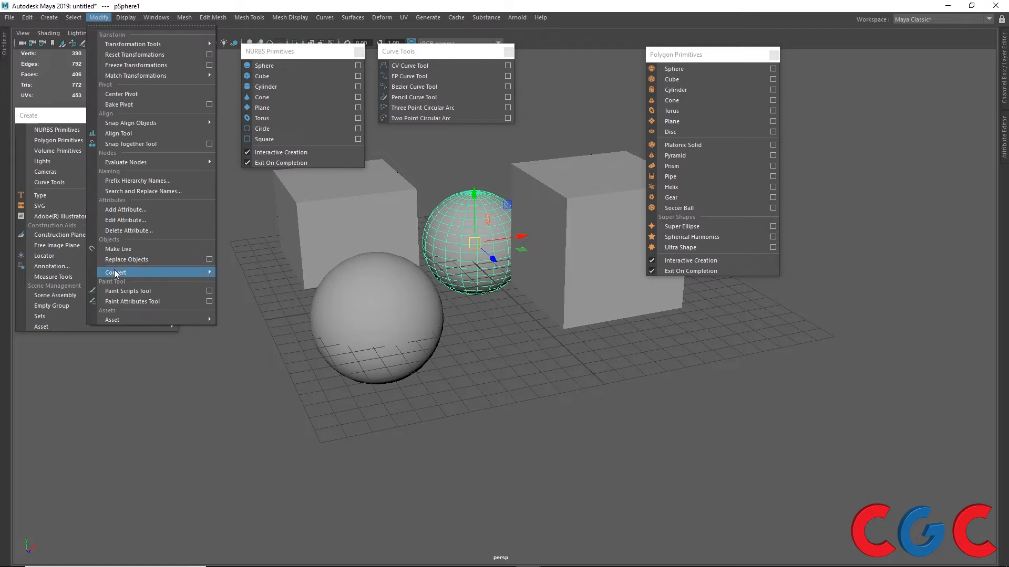
mouse_move(119, 273)
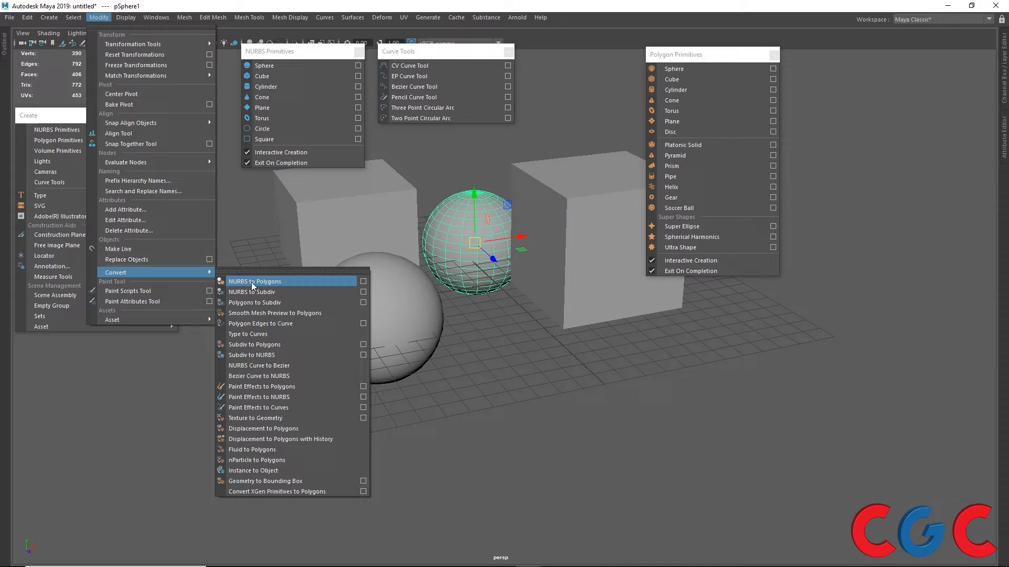
click(363, 282)
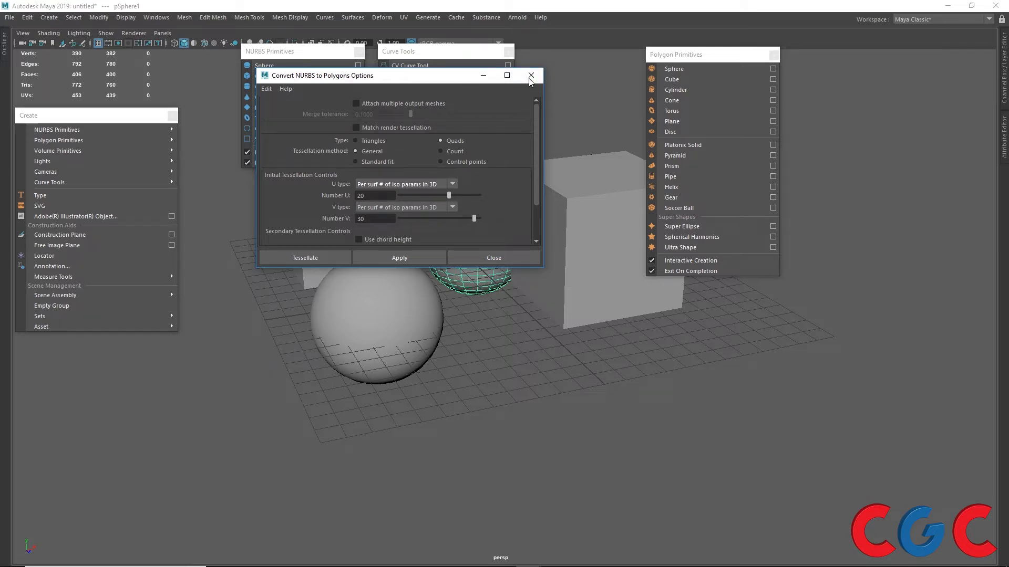
click(530, 77)
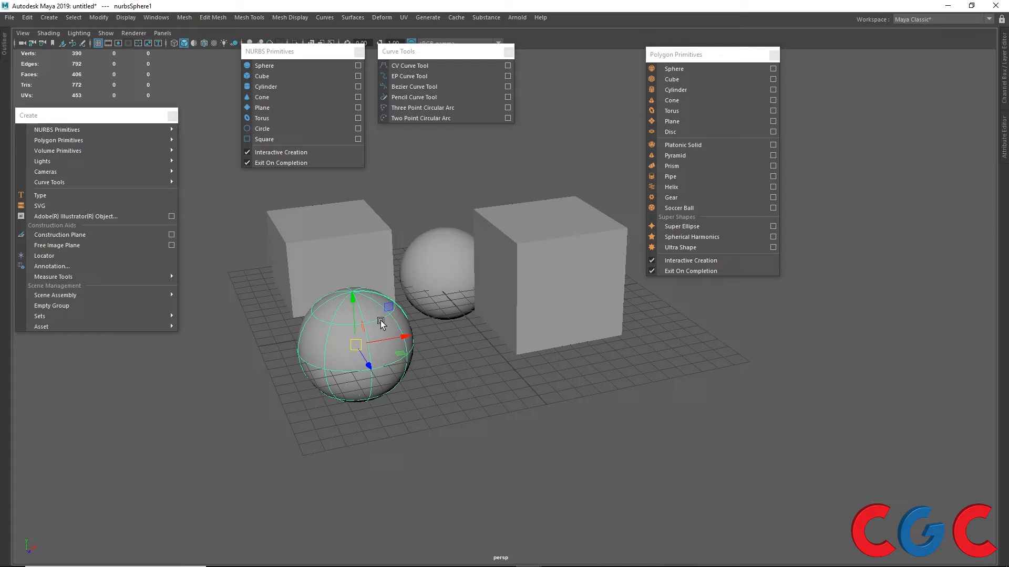
Preview the NURBS sphere at rough display smoothness, then restore its fine smoothness and examine it up close
key(1)
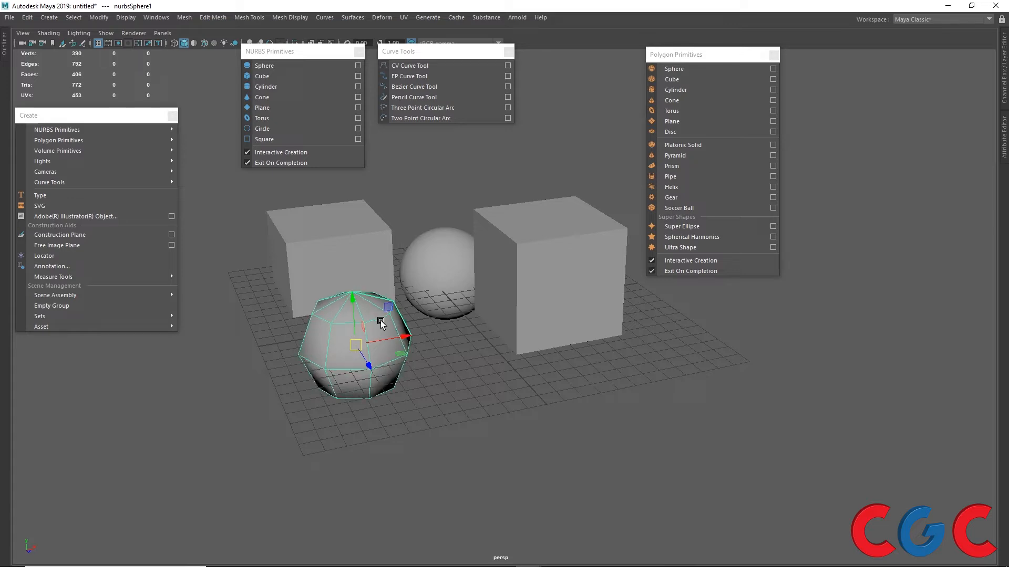
key(3)
scroll(342, 286, up, 1)
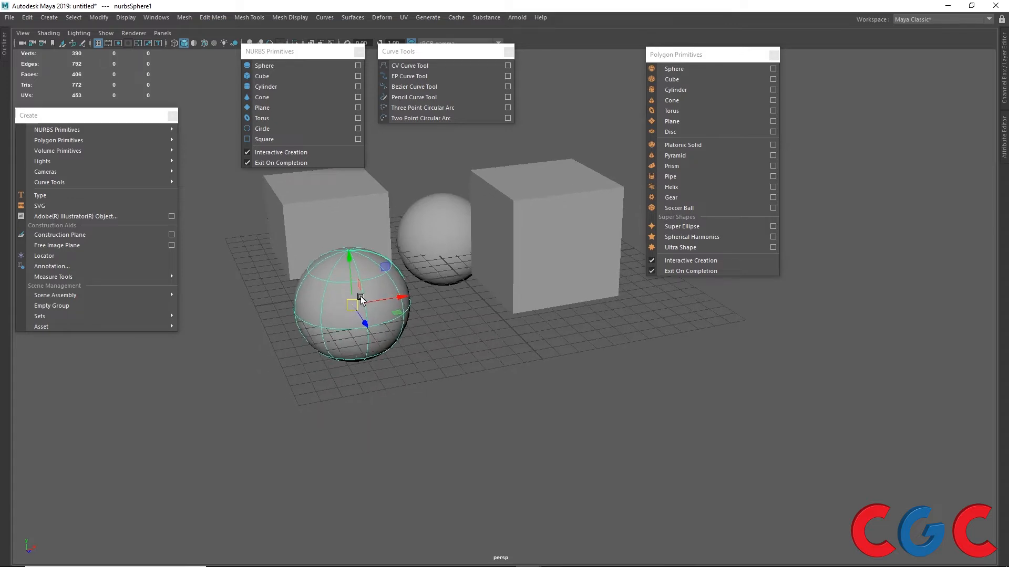
scroll(336, 285, up, 3)
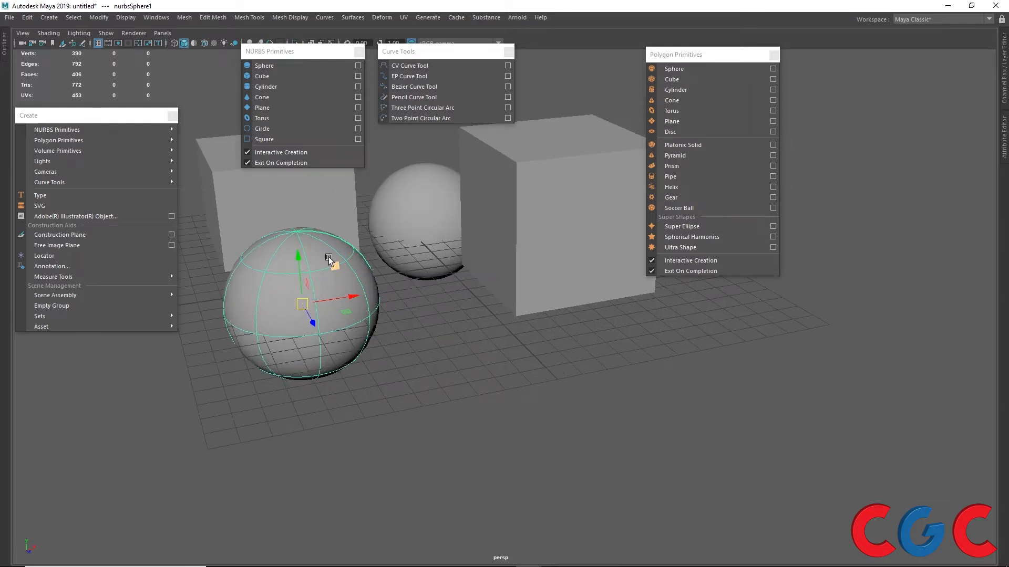
Select the polygon sphere and turn on its smooth mesh preview
click(414, 208)
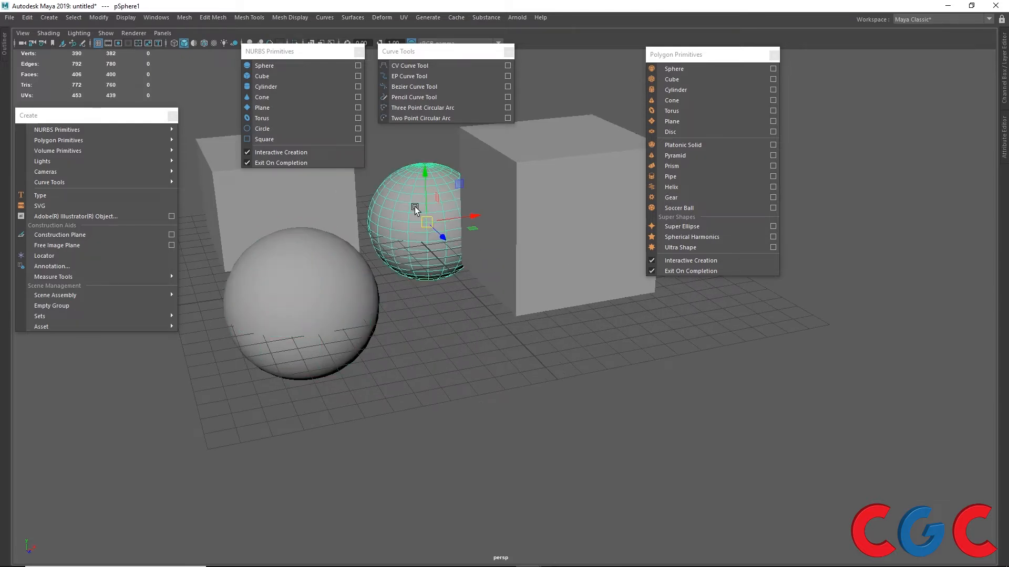
key(3)
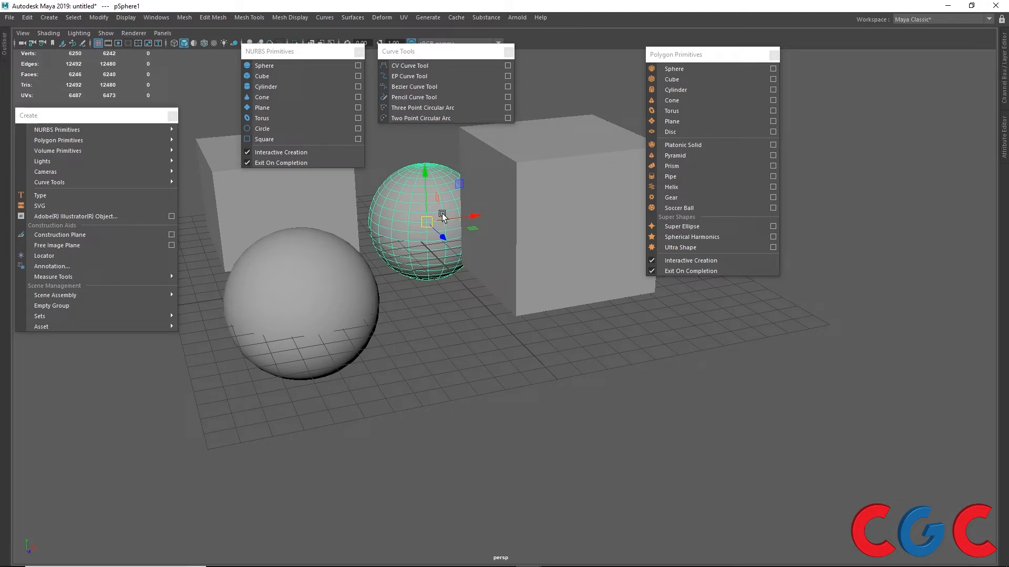
scroll(442, 213, down, 5)
Switch the NURBS sphere to Hull component mode and examine the hull cage around its surface from several angles
click(374, 269)
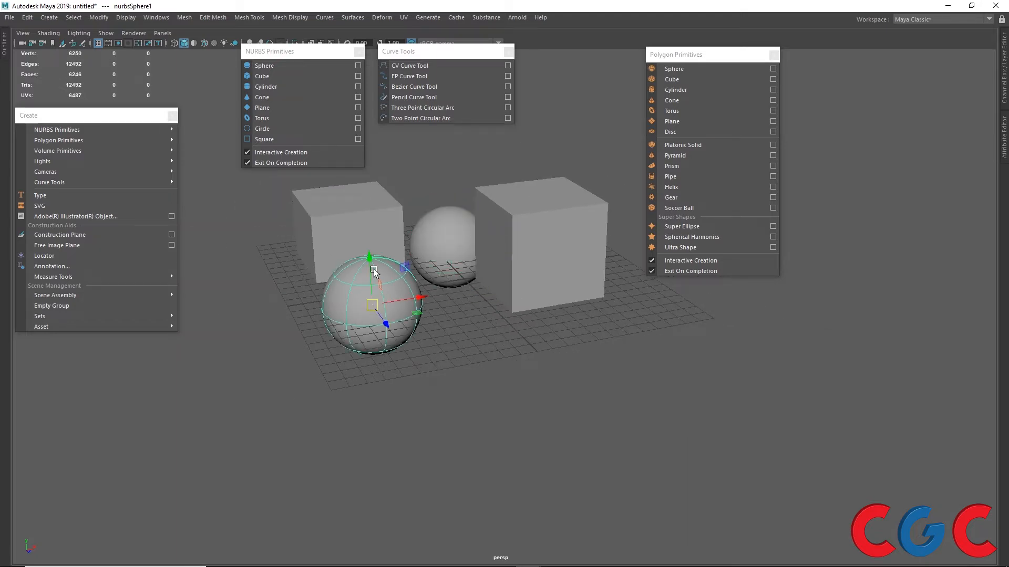
right_click(374, 270)
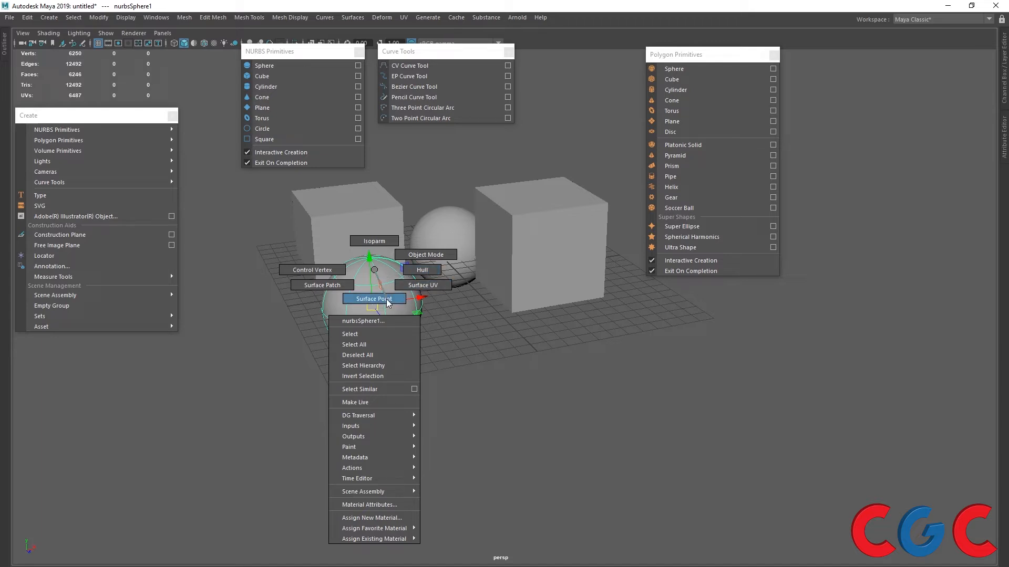
right_drag(388, 304, 417, 268)
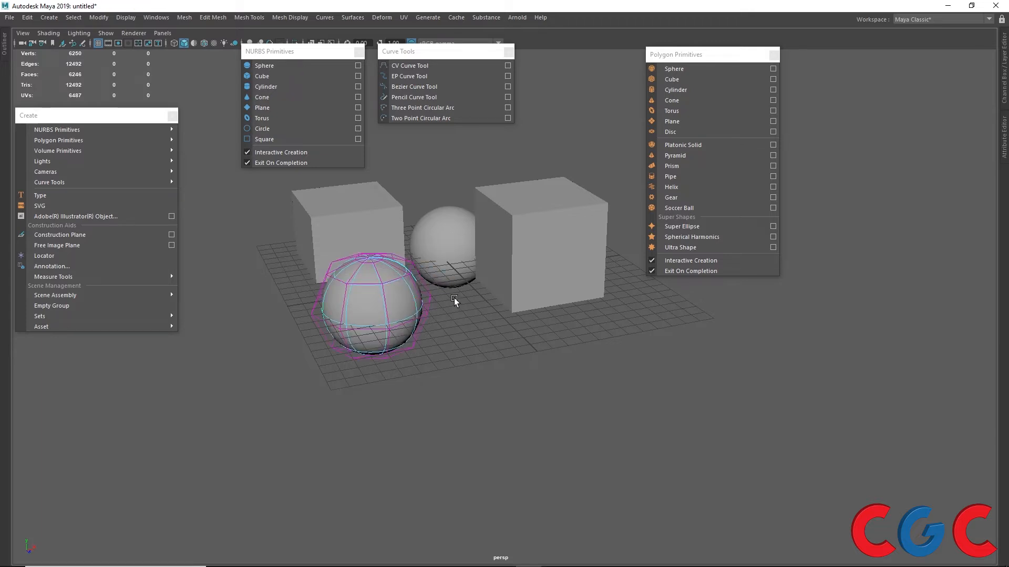
alt+drag(454, 298, 423, 287)
scroll(353, 233, up, 3)
alt+drag(336, 230, 412, 215)
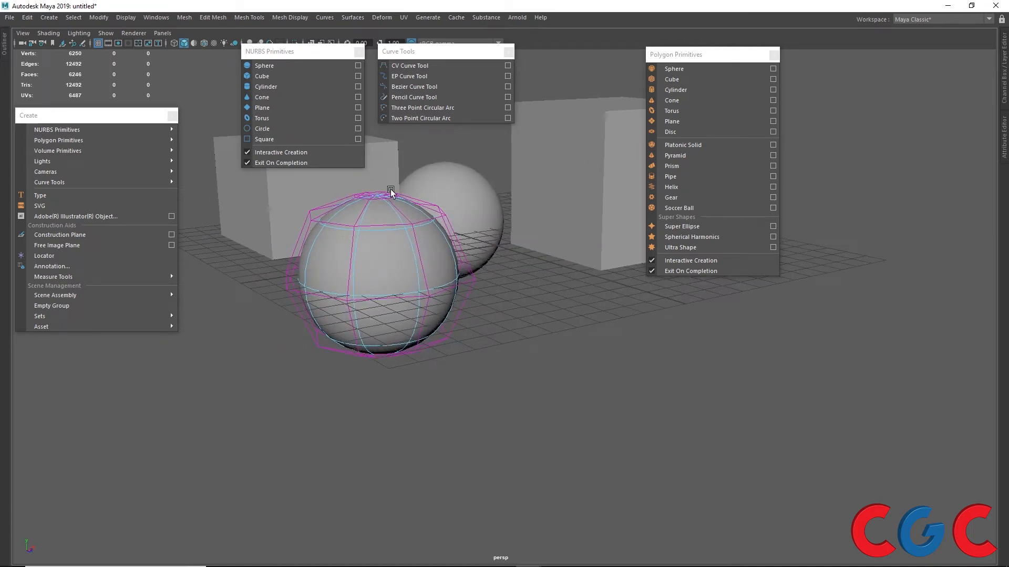
alt+drag(401, 219, 461, 258)
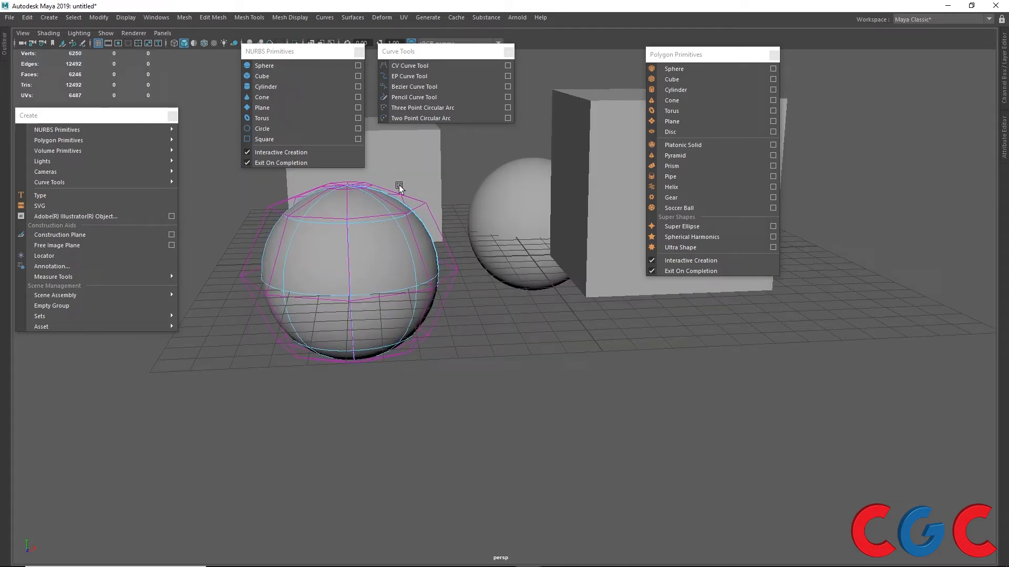
Switch the NURBS sphere to Isoparm mode and pick vertical and horizontal isoparms at different places on its surface
right_click(396, 232)
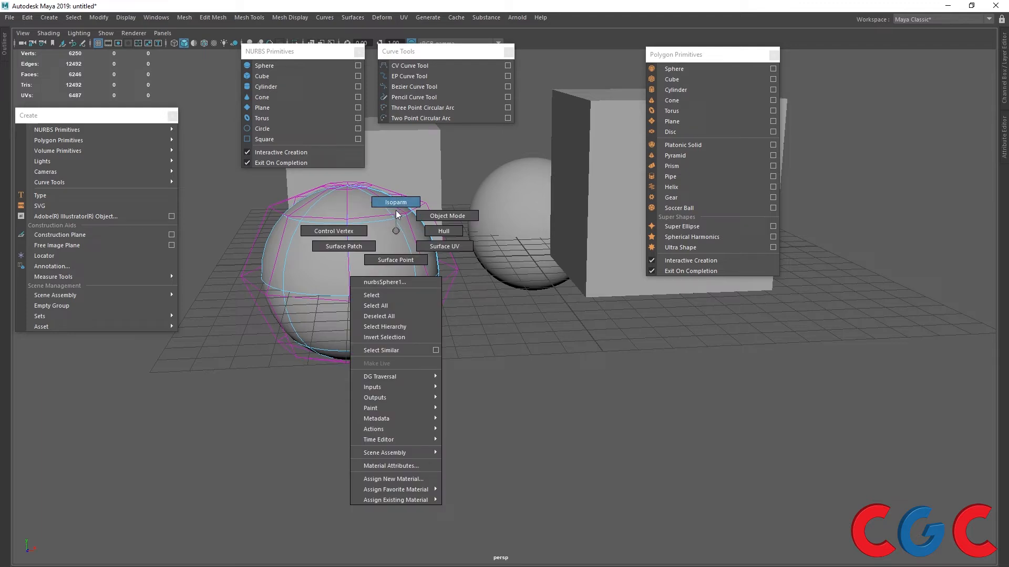
click(396, 210)
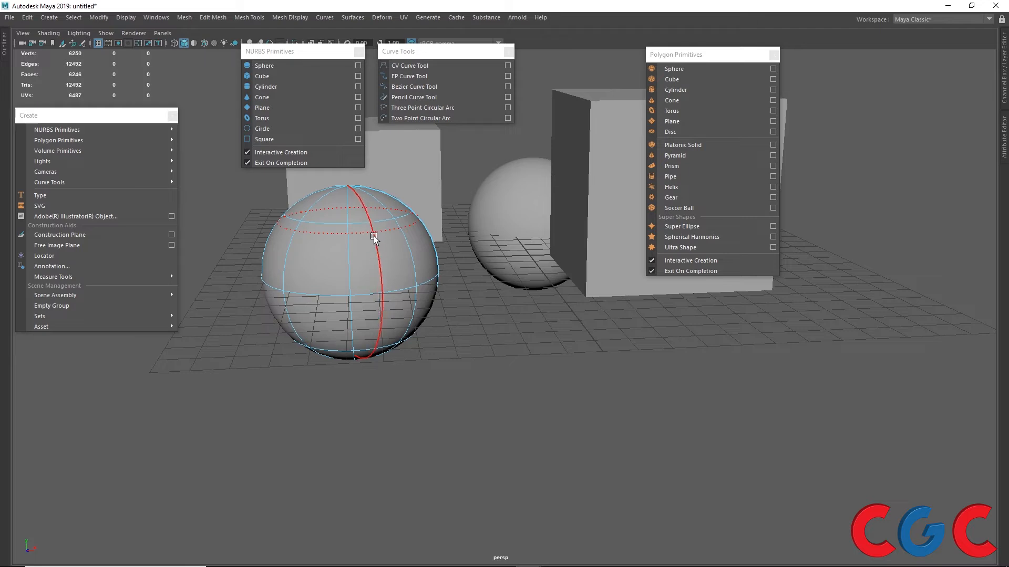
click(358, 248)
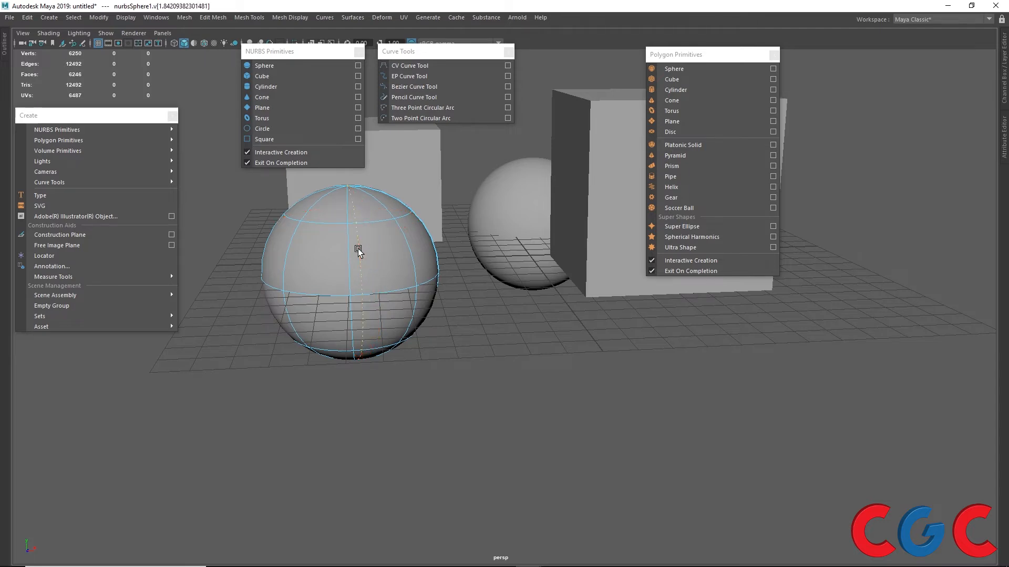
click(344, 221)
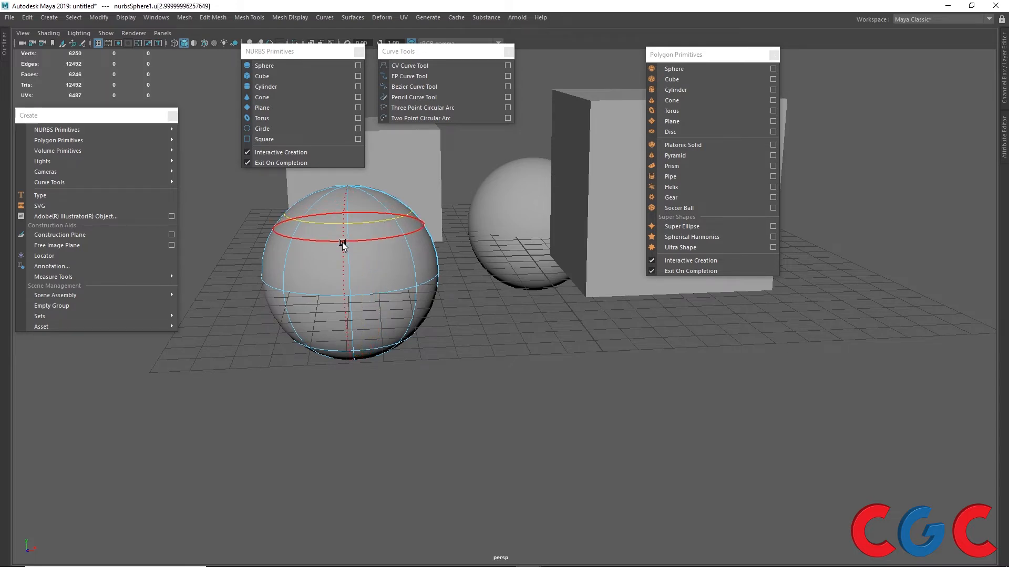
click(340, 257)
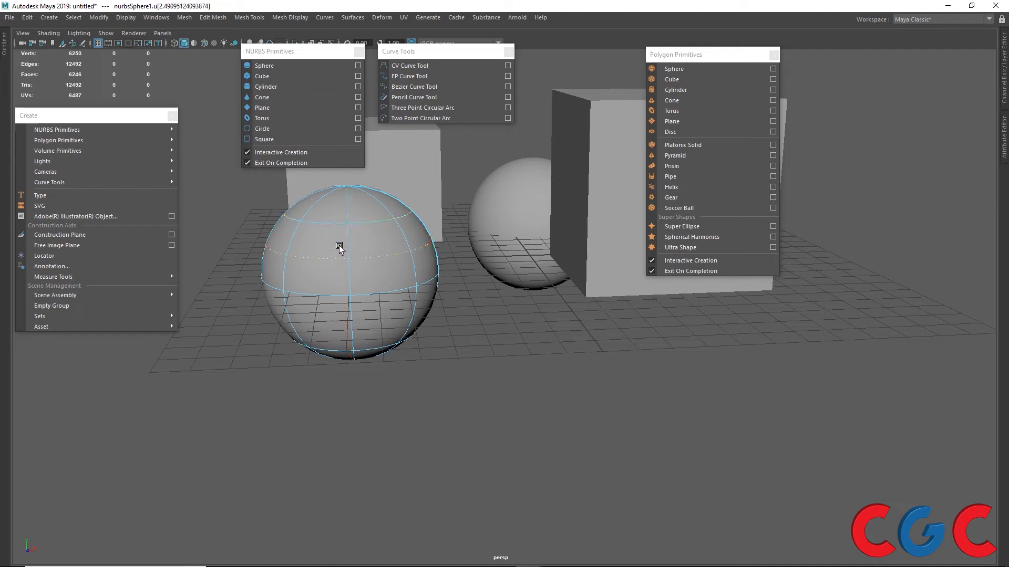
Show the NURBS sphere's control vertices and set its display smoothness to rough
right_drag(347, 221, 300, 219)
mouse_move(309, 240)
alt+mouse_down()
mouse_move(349, 230)
mouse_move(327, 236)
alt+mouse_up()
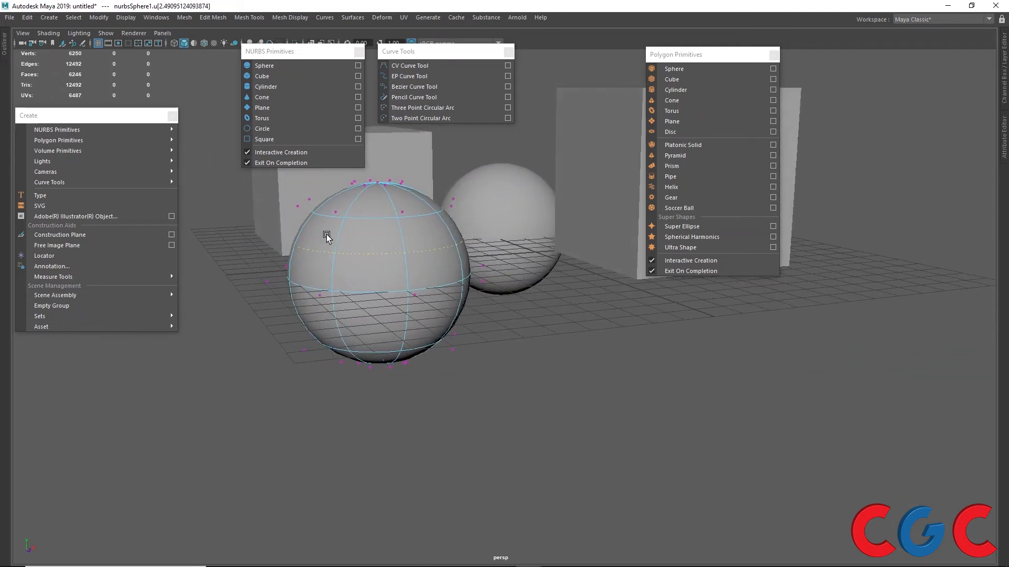
key(1)
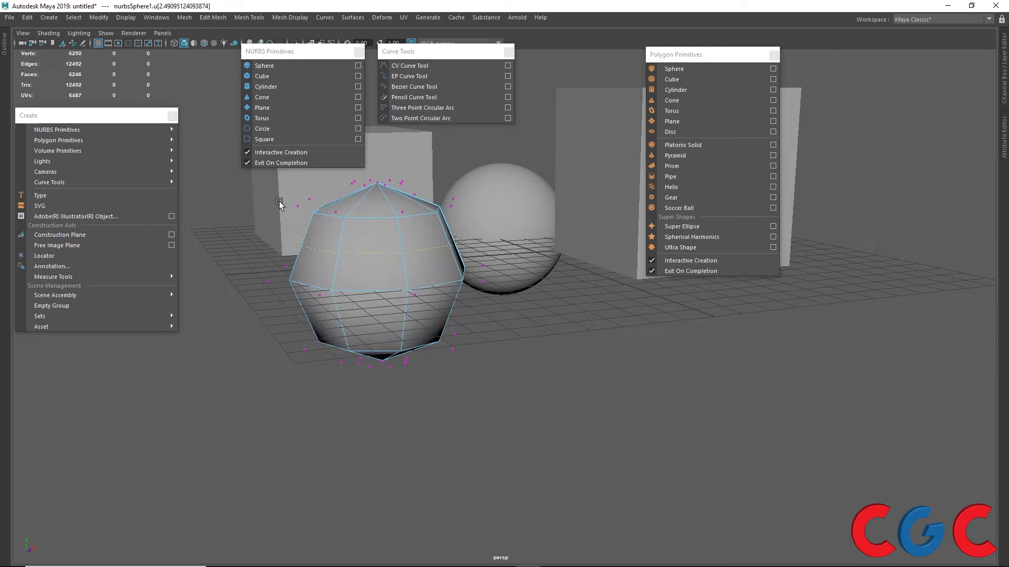
Select a single control vertex on the upper side of the NURBS sphere and examine its offset from the surface
drag(280, 202, 300, 263)
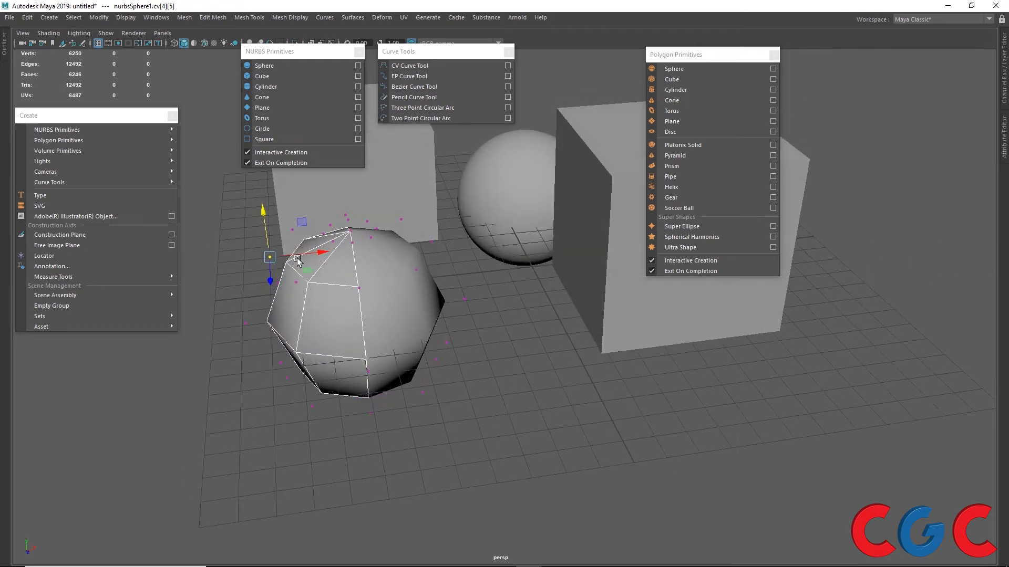
scroll(278, 282, up, 3)
alt+middle_drag(260, 258, 365, 248)
scroll(321, 227, up, 2)
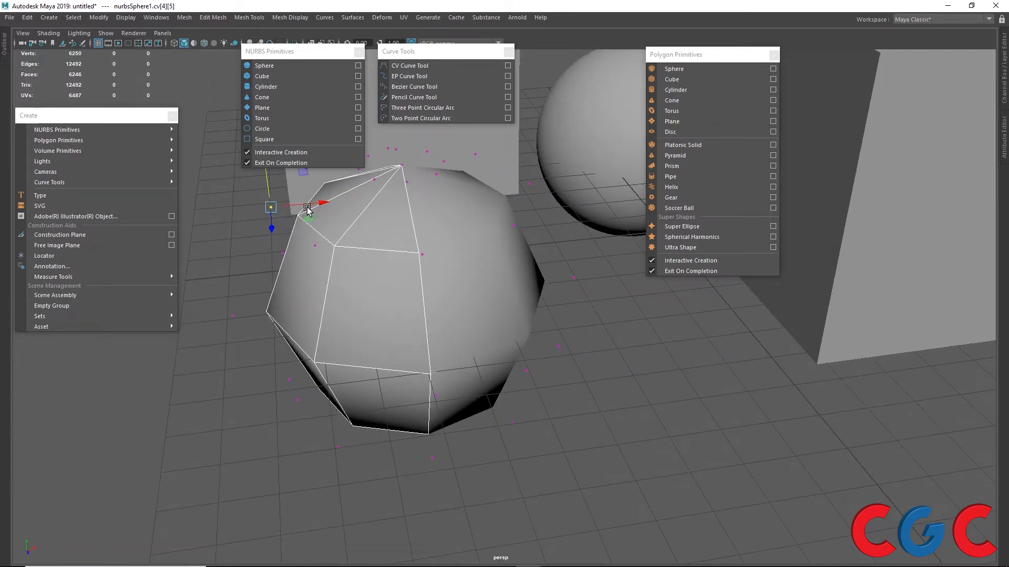
scroll(301, 217, down, 4)
alt+drag(295, 244, 314, 231)
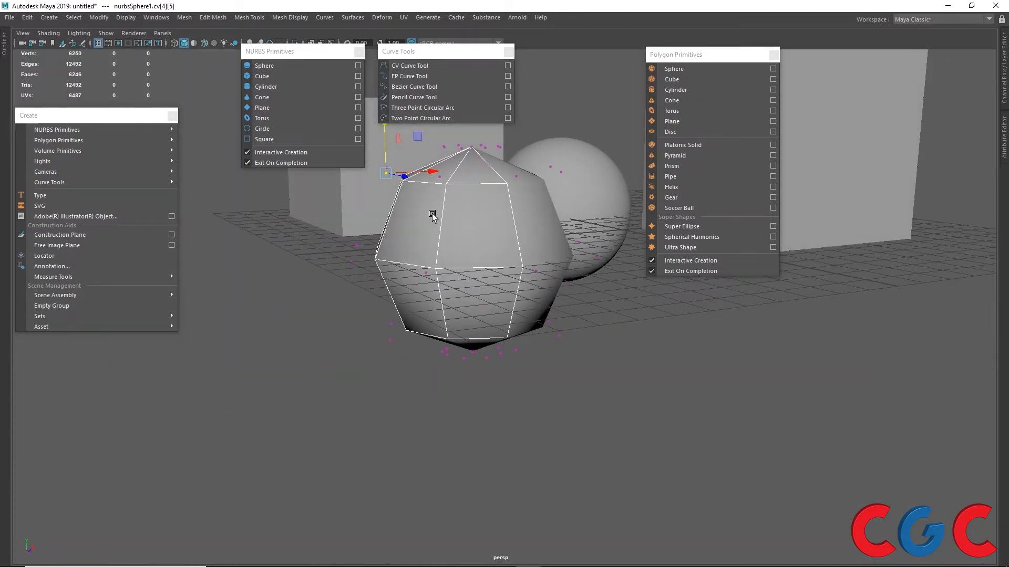
alt+middle_drag(431, 215, 387, 261)
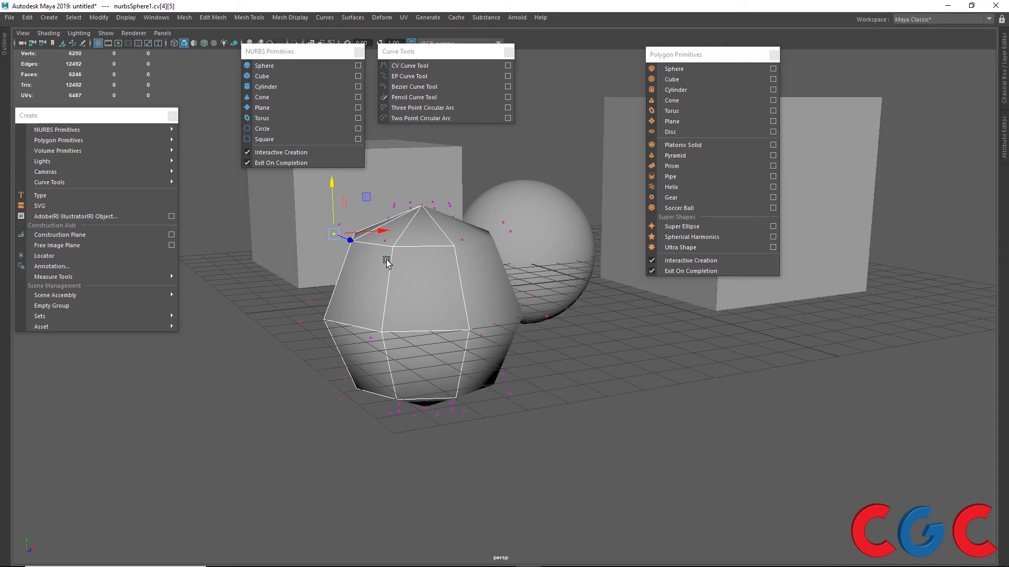
Review the NURBS sphere's component options and return it to Object Mode
right_click(360, 245)
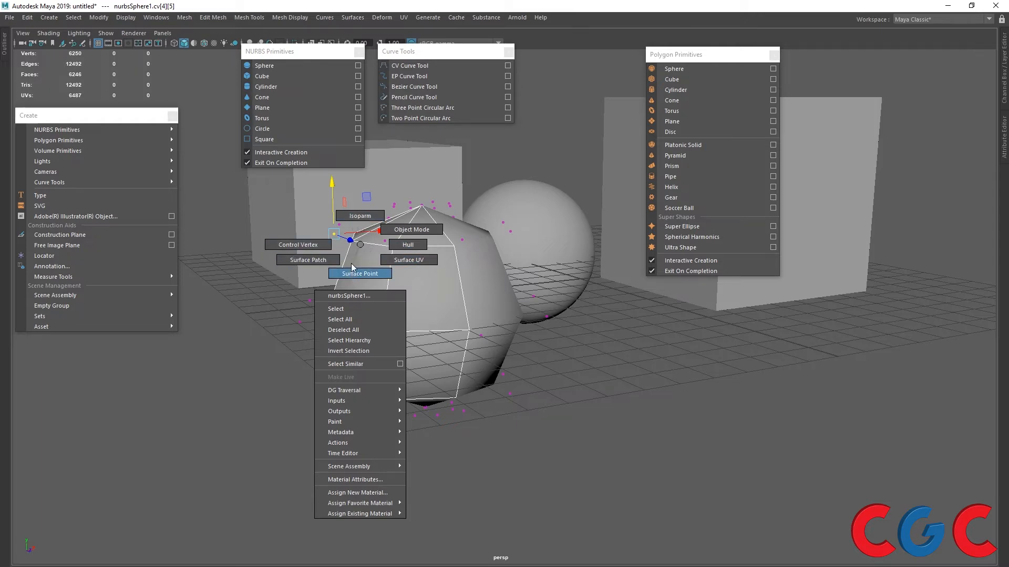
click(361, 247)
right_drag(387, 264, 451, 241)
alt+right_drag(515, 216, 475, 216)
alt+drag(476, 216, 445, 216)
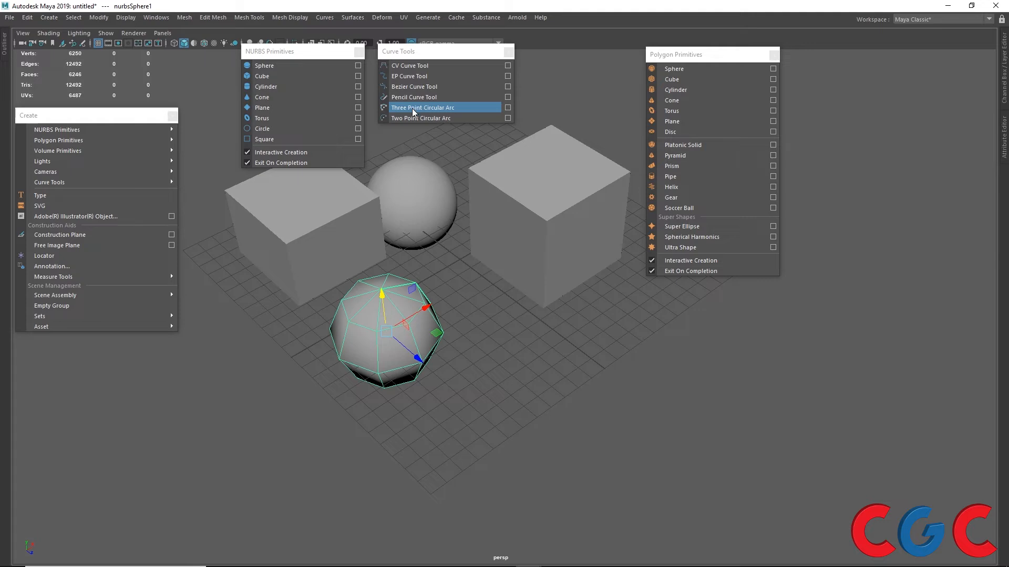
Draw a four-point curve with the CV Curve Tool on the grid between the NURBS sphere and the polygon cube
click(404, 67)
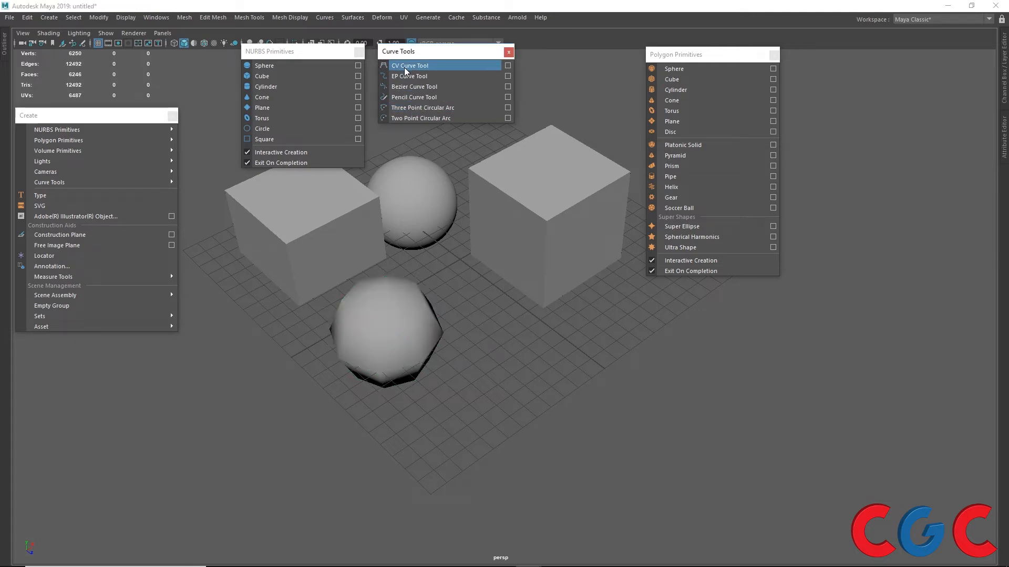
click(467, 400)
click(475, 332)
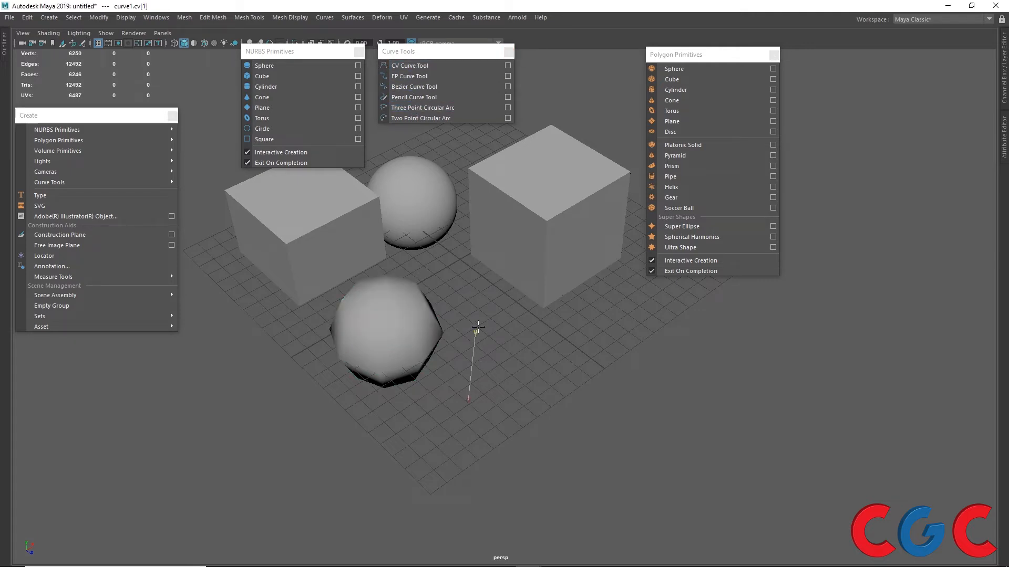
click(533, 316)
click(619, 311)
key(Return)
Show the curve's control vertices, select the second one and try moving it along the Z axis
right_drag(533, 298, 464, 301)
click(482, 334)
drag(502, 355, 511, 358)
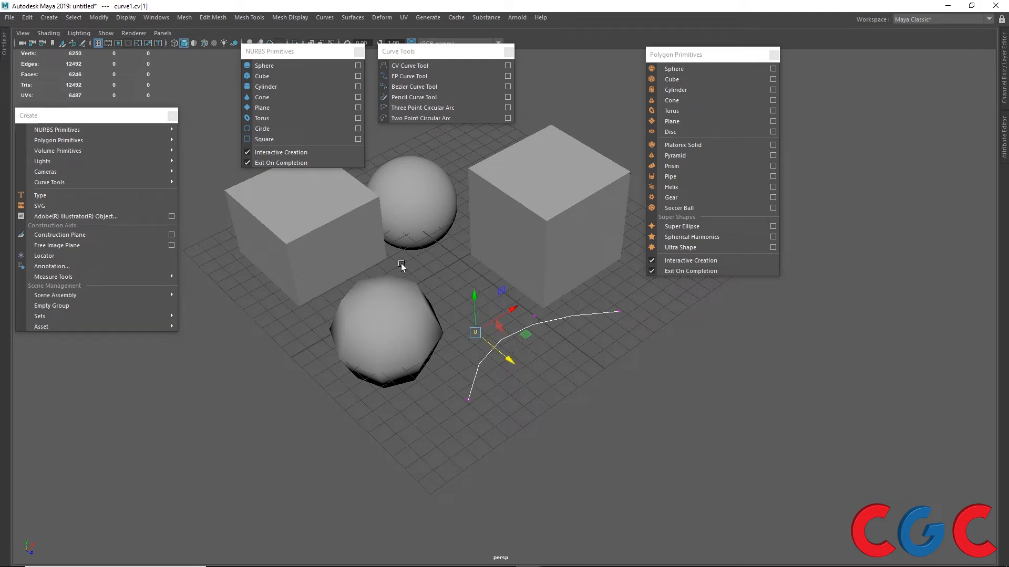
Show the NURBS sphere's control vertices again and select one on its upper side
click(393, 322)
alt+drag(401, 294, 369, 247)
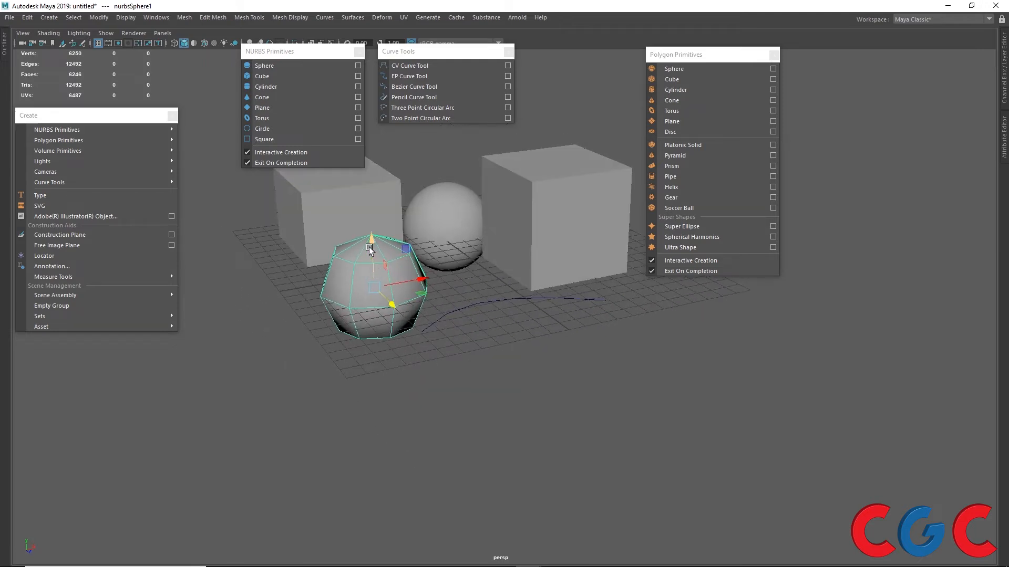
right_drag(369, 247, 319, 249)
alt+drag(313, 287, 301, 282)
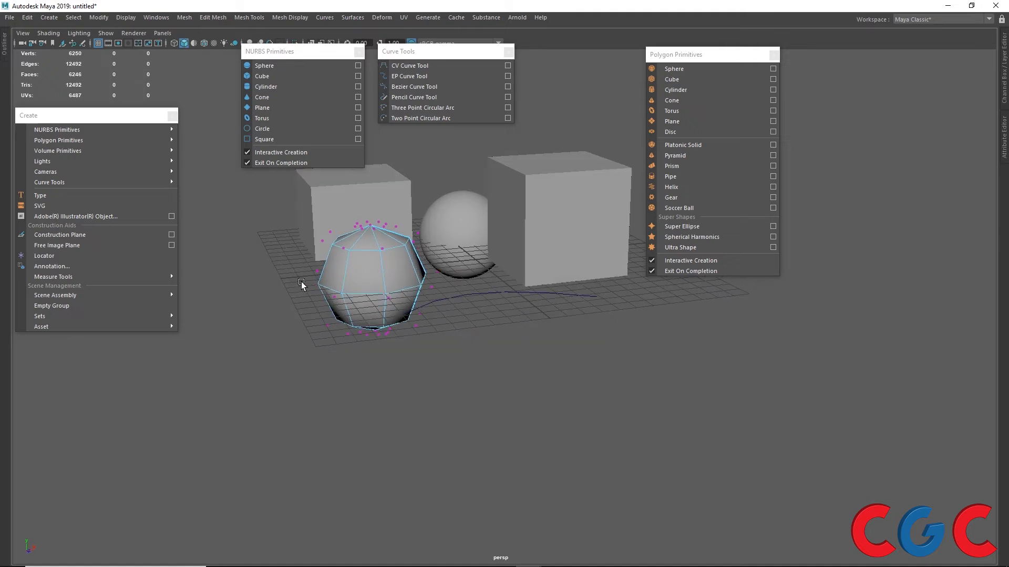
click(329, 245)
alt+drag(328, 247, 317, 224)
Restore the NURBS sphere's fine display smoothness and return it to Object Mode
key(3)
alt+drag(295, 263, 341, 262)
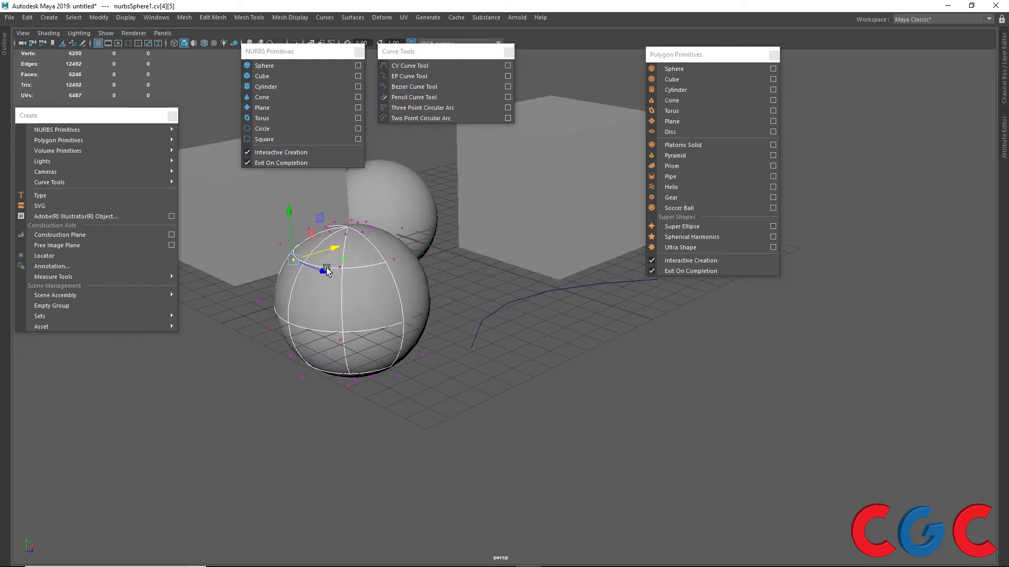
right_drag(348, 239, 377, 225)
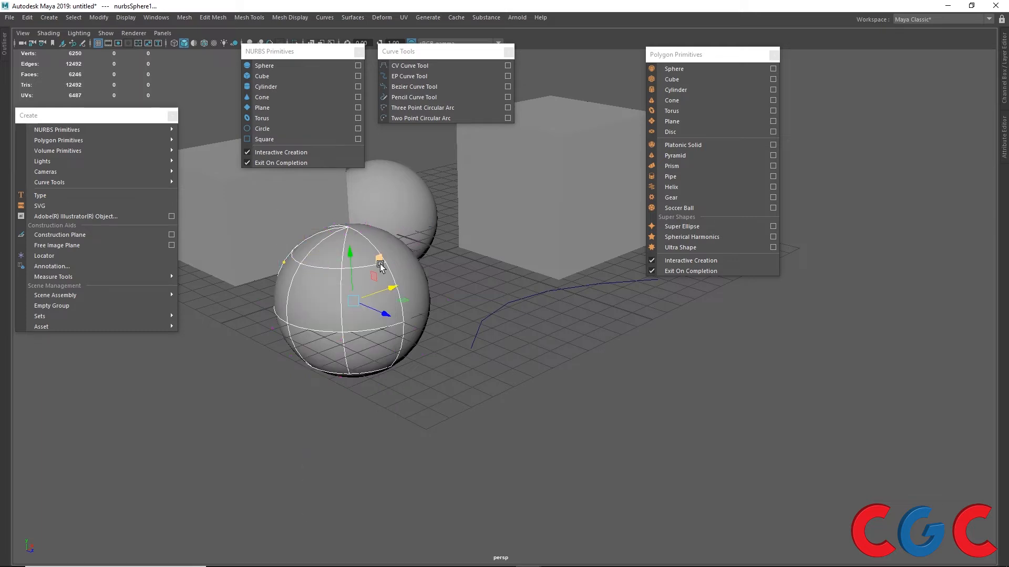
scroll(379, 263, down, 3)
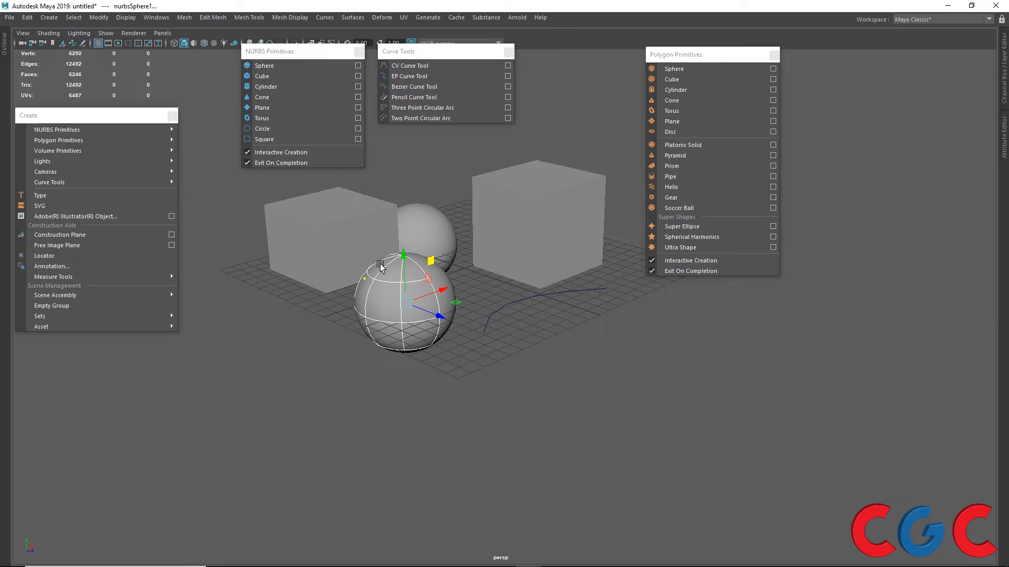
scroll(402, 322, up, 3)
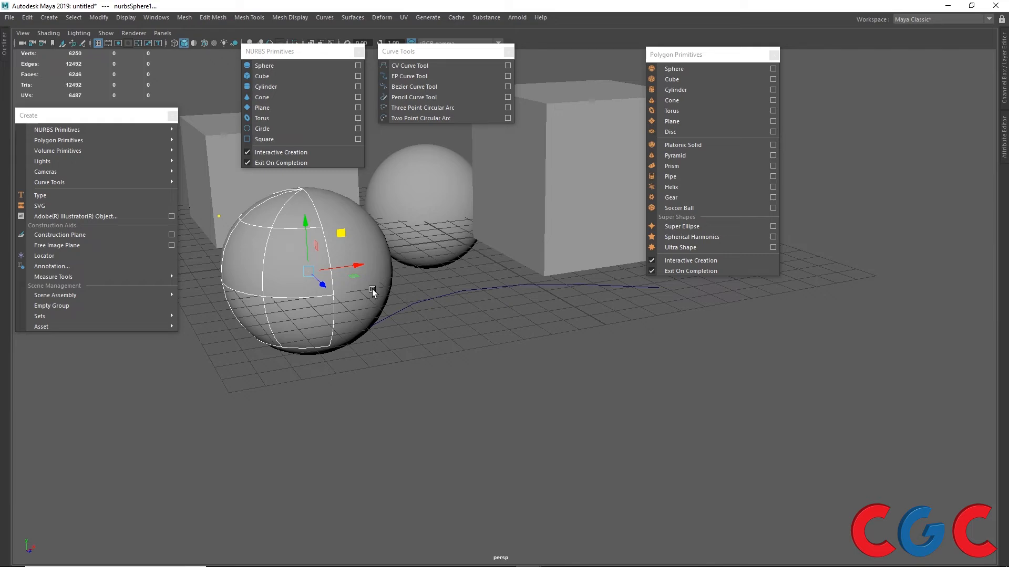
scroll(312, 225, up, 2)
Switch the viewport from perspective to the top view
mouse_move(314, 219)
right_down()
mouse_move(362, 217)
mouse_move(257, 217)
mouse_move(325, 217)
mouse_move(312, 220)
right_up()
key(space)
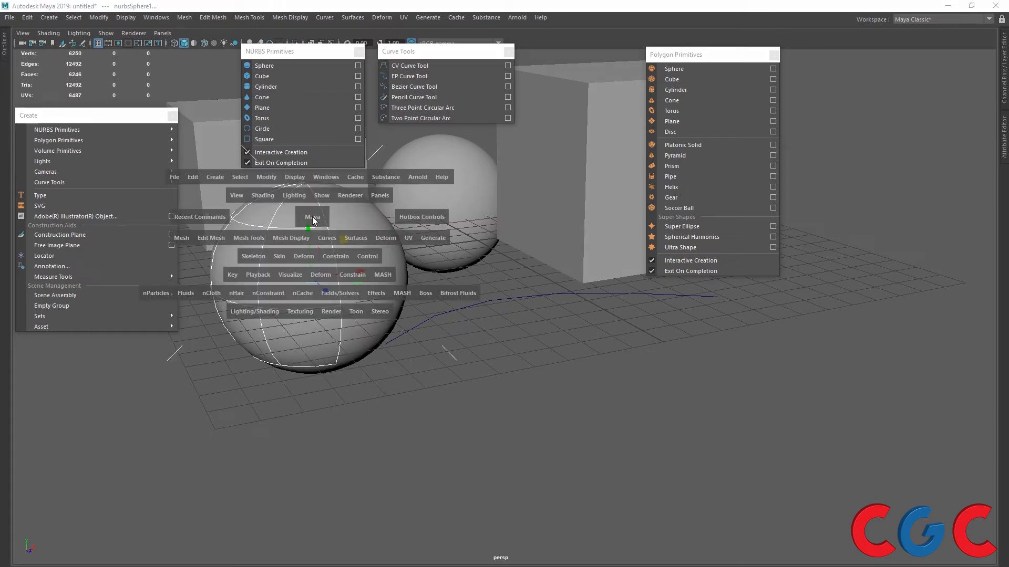
drag(312, 220, 260, 225)
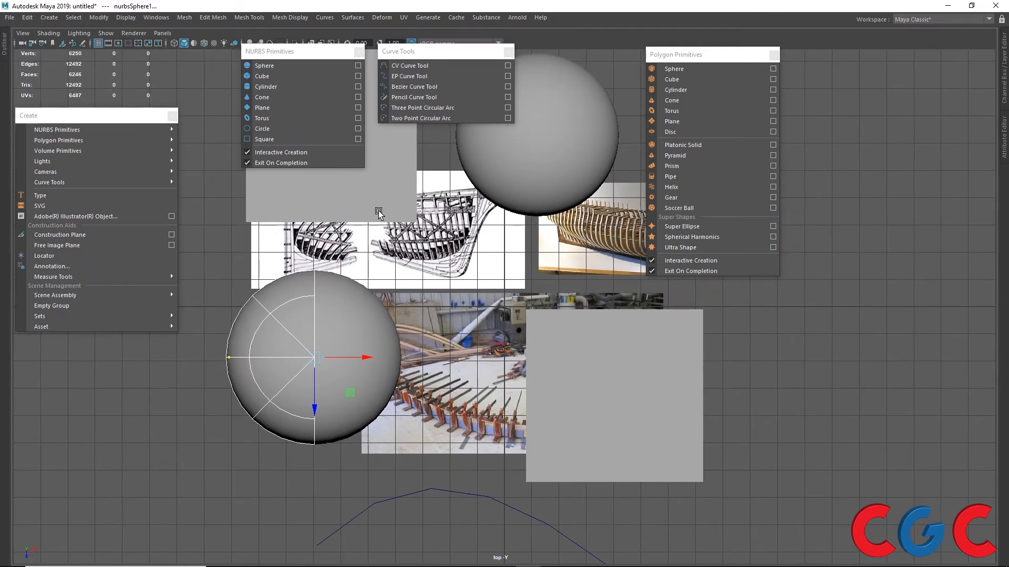
Delete the cubes and spheres, keeping the curve and the boat reference images
click(378, 213)
click(559, 154)
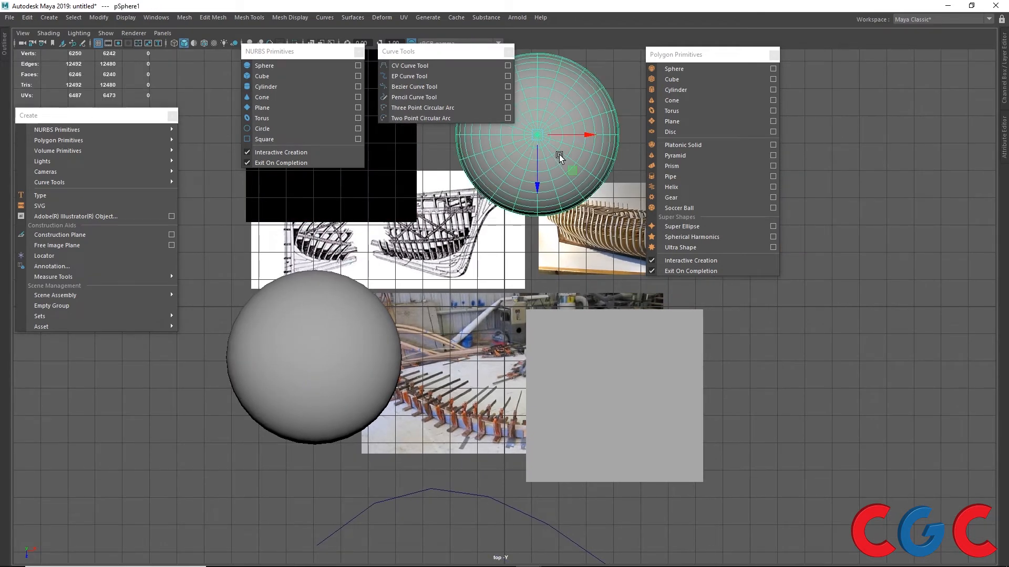
key(Delete)
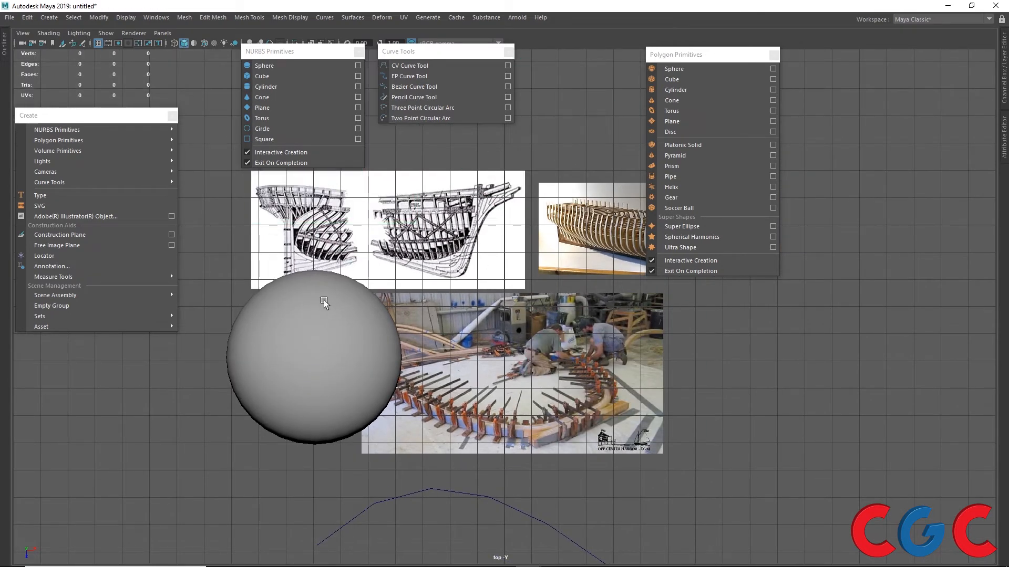
Move the floating Curve Tools, Polygon Primitives and NURBS Primitives windows away from the boat reference images
mouse_move(443, 52)
mouse_down()
mouse_move(691, 68)
mouse_move(878, 109)
mouse_up()
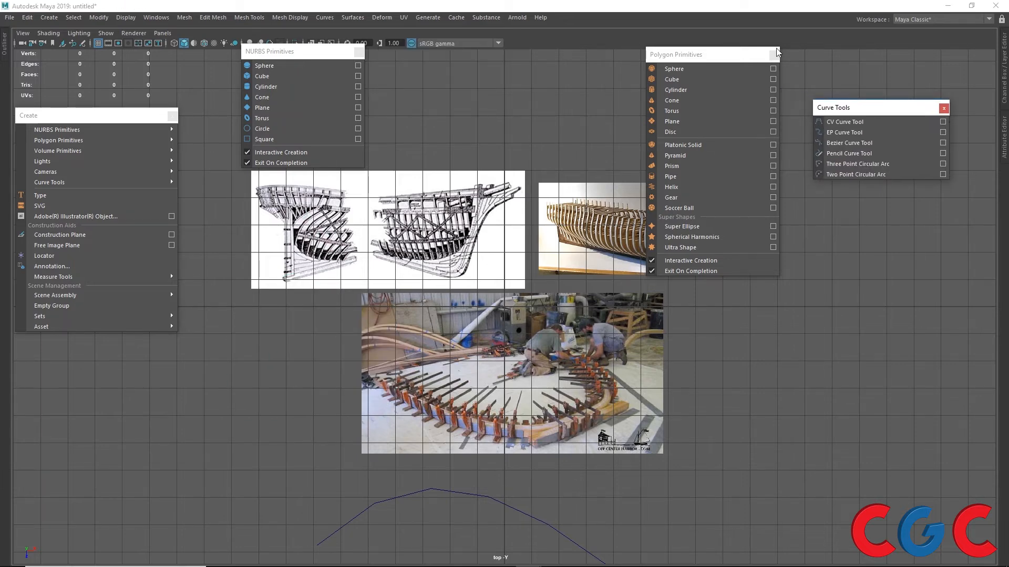
drag(717, 52, 884, 201)
drag(326, 53, 118, 60)
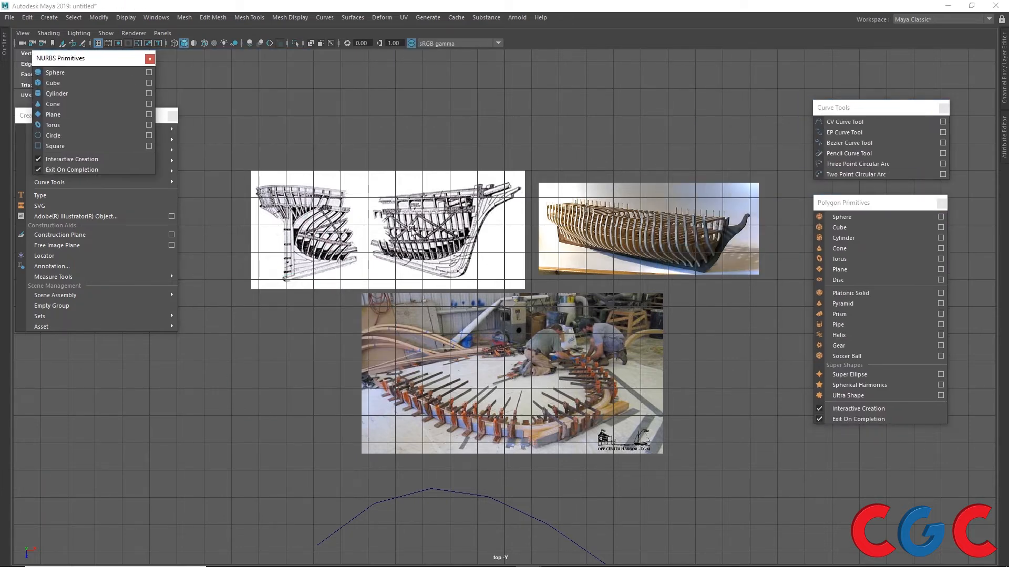
Select the remaining curve and compare its shape with the boat-frame reference images in the top view
alt+middle_drag(446, 444, 463, 310)
scroll(446, 363, up, 1)
click(450, 424)
scroll(477, 307, up, 2)
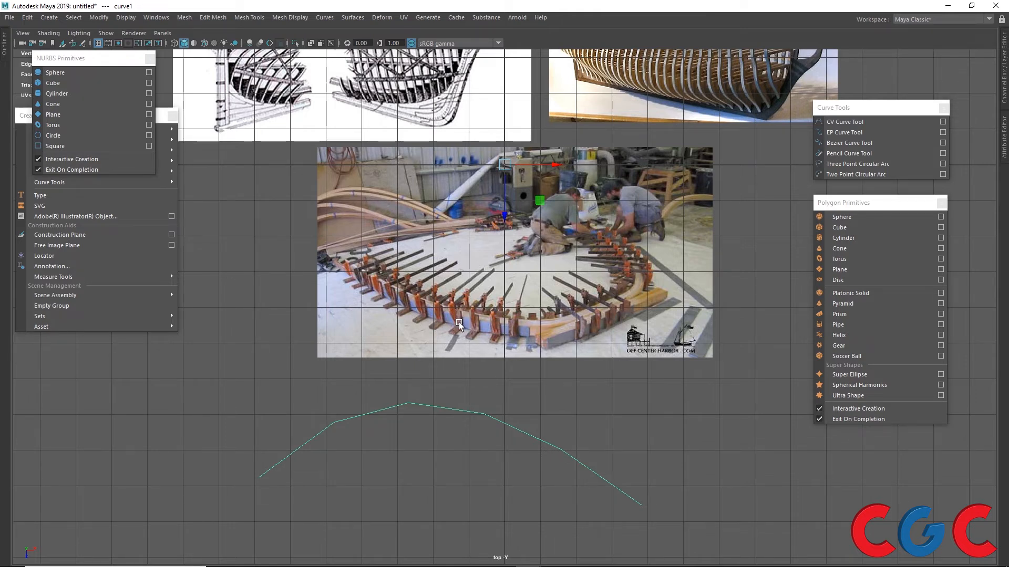
mouse_move(465, 226)
alt+middle_down()
mouse_move(455, 345)
mouse_move(468, 222)
alt+middle_up()
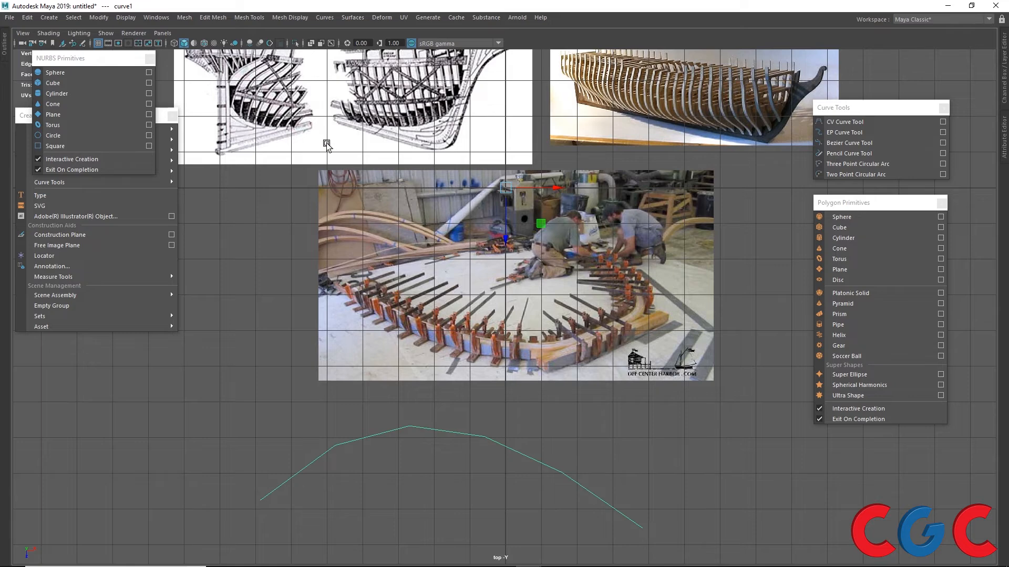
alt+middle_drag(428, 115, 383, 186)
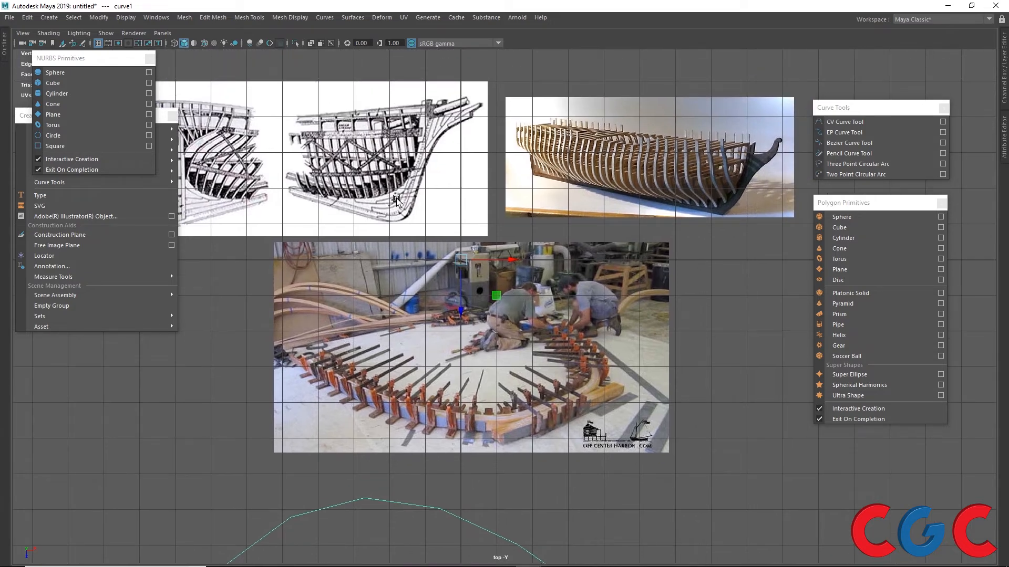
alt+middle_drag(495, 372, 527, 262)
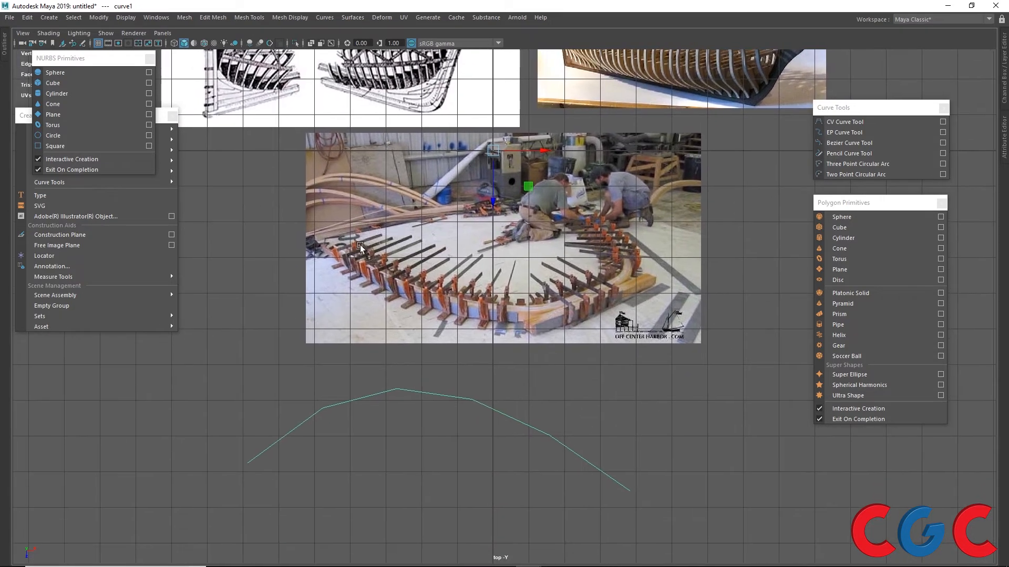
Switch the viewport from the top view to the side view containing the spline and duck reference images
key(space)
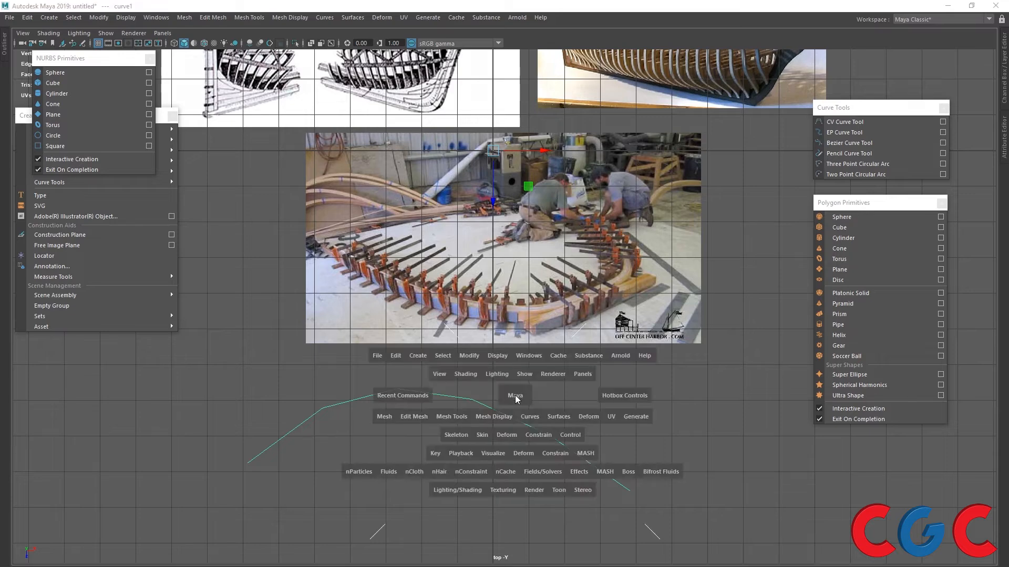
key(space)
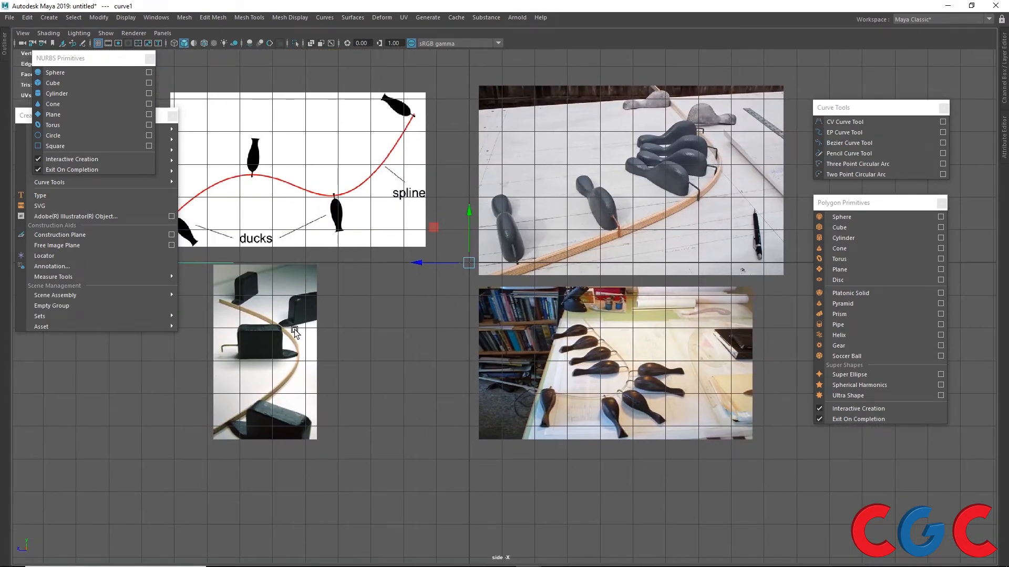
alt+middle_drag(258, 329, 432, 241)
scroll(432, 242, up, 1)
scroll(432, 244, up, 1)
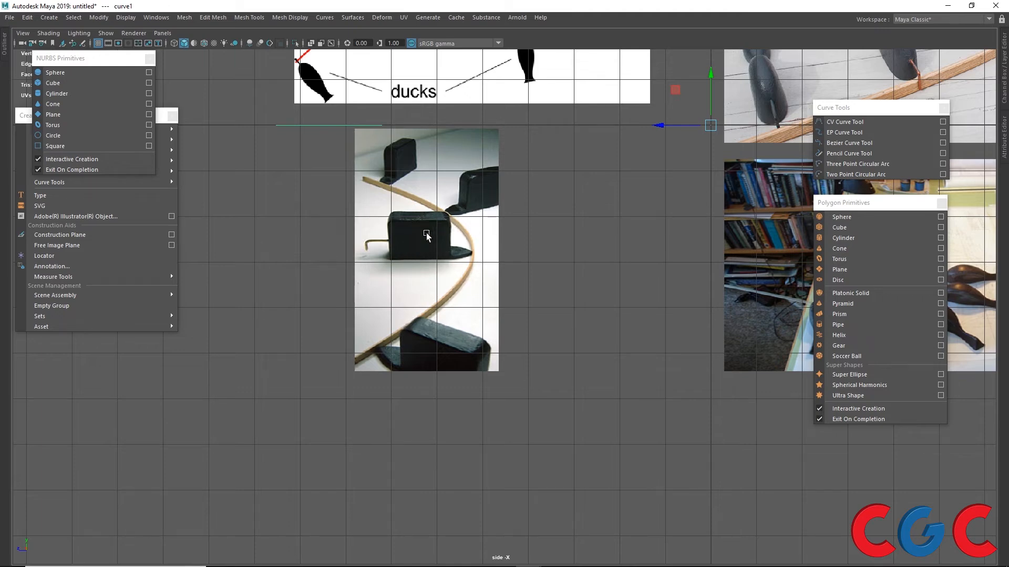
alt+middle_drag(502, 213, 446, 351)
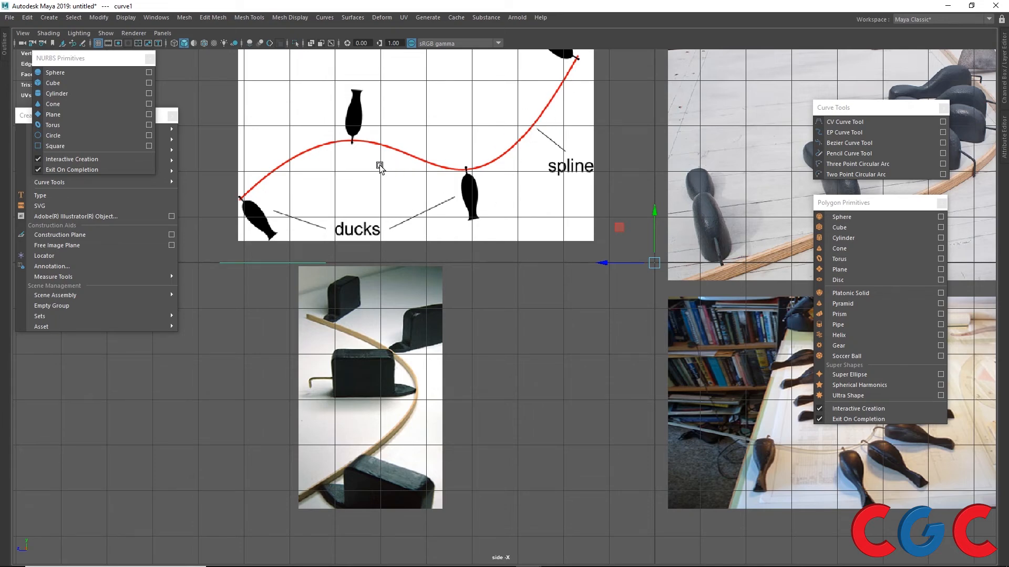
Examine the diagram of ducks holding a red spline, following the curve from duck to duck
scroll(349, 138, up, 3)
alt+middle_drag(349, 131, 430, 268)
scroll(429, 268, up, 2)
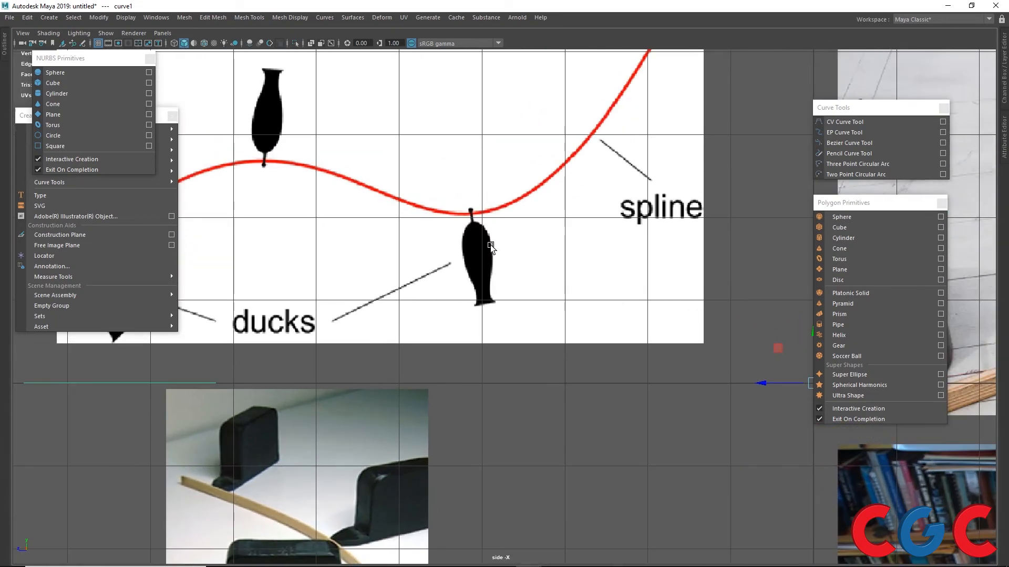
alt+middle_drag(389, 216, 587, 179)
scroll(588, 178, down, 3)
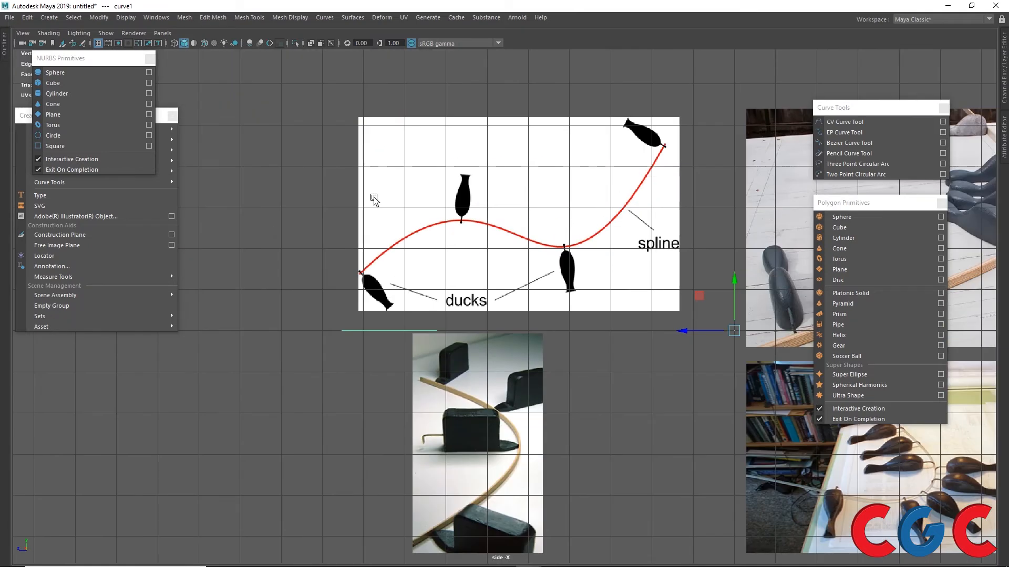
Examine the photos of drafting ducks bending wooden splines, framing all four reference images together
alt+middle_drag(374, 197, 406, 214)
alt+middle_drag(562, 274, 313, 168)
alt+middle_drag(488, 188, 430, 119)
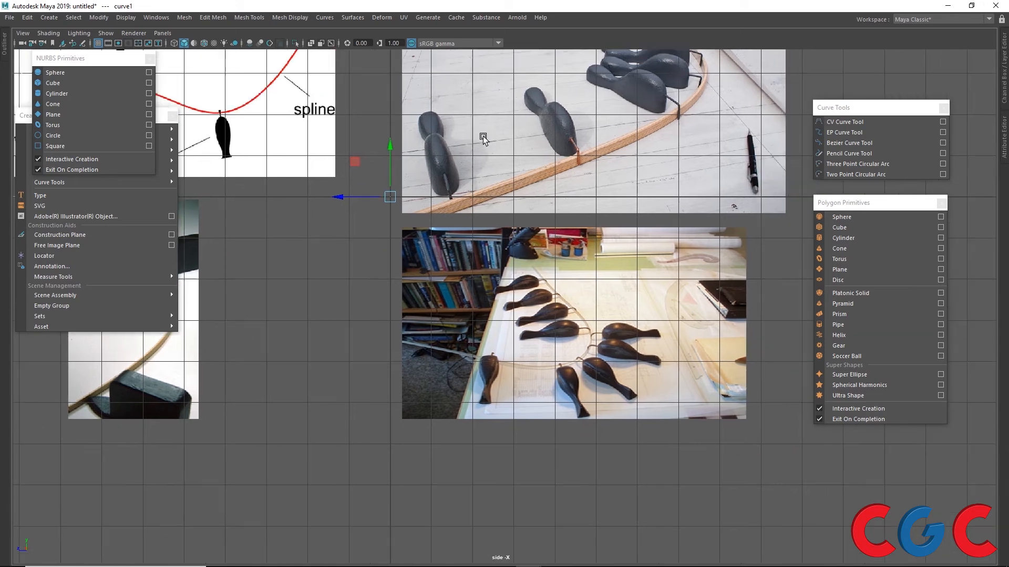
scroll(533, 310, up, 3)
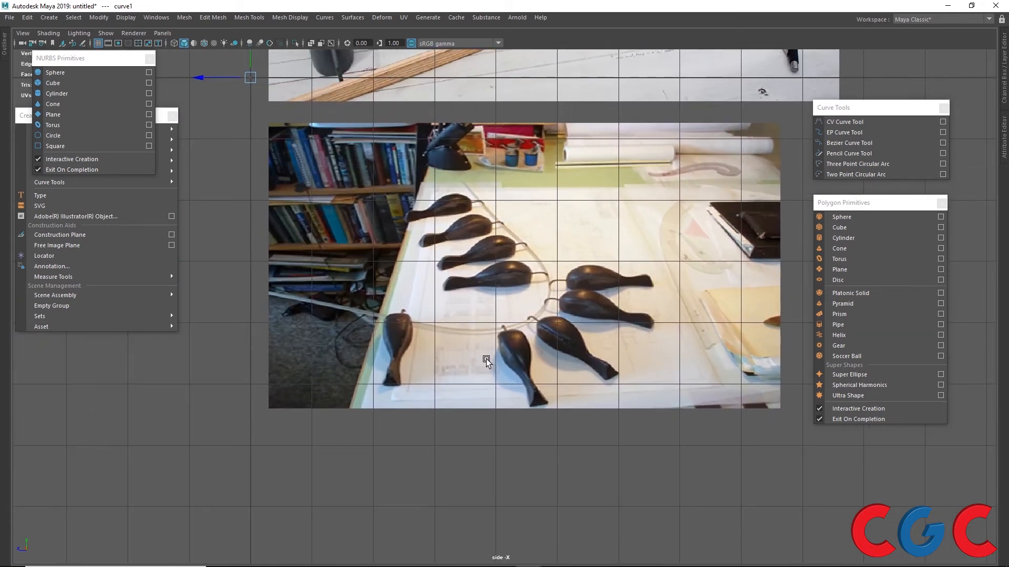
scroll(487, 358, down, 3)
alt+middle_drag(407, 181, 557, 250)
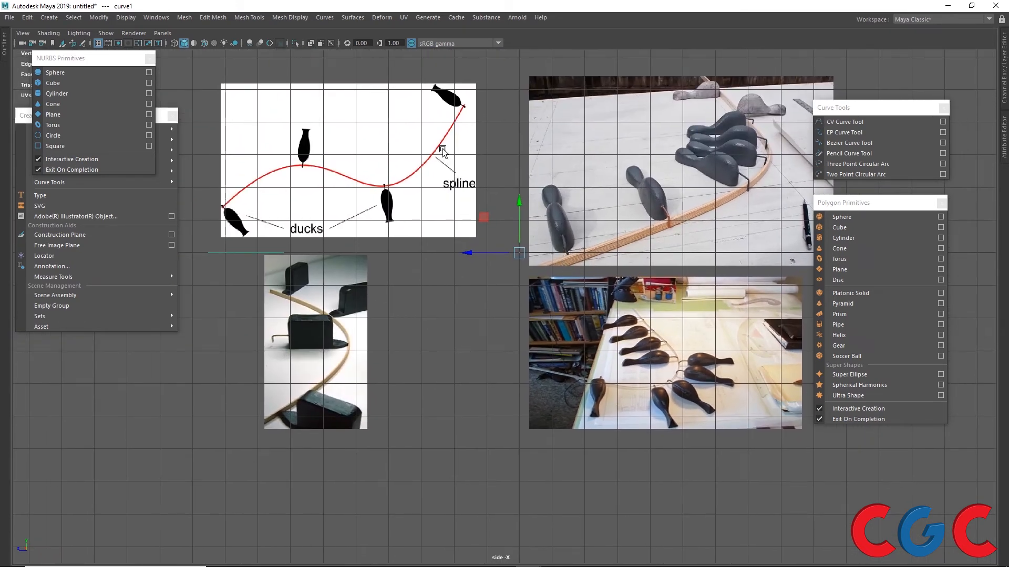
alt+middle_drag(449, 341, 535, 134)
scroll(508, 207, down, 2)
alt+middle_drag(508, 207, 455, 302)
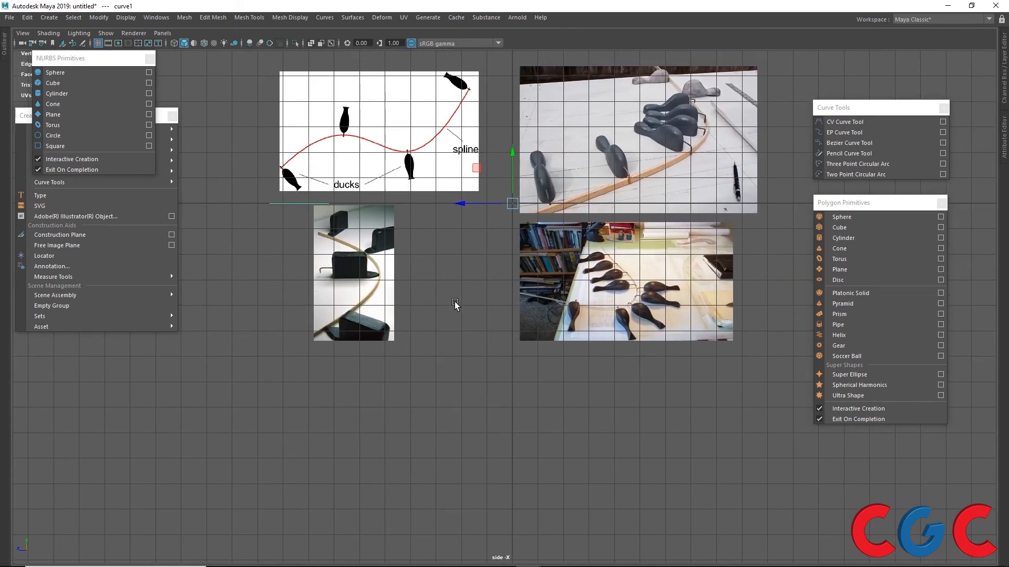
Draw a five-point CV curve in the empty space below the duck reference images
click(838, 135)
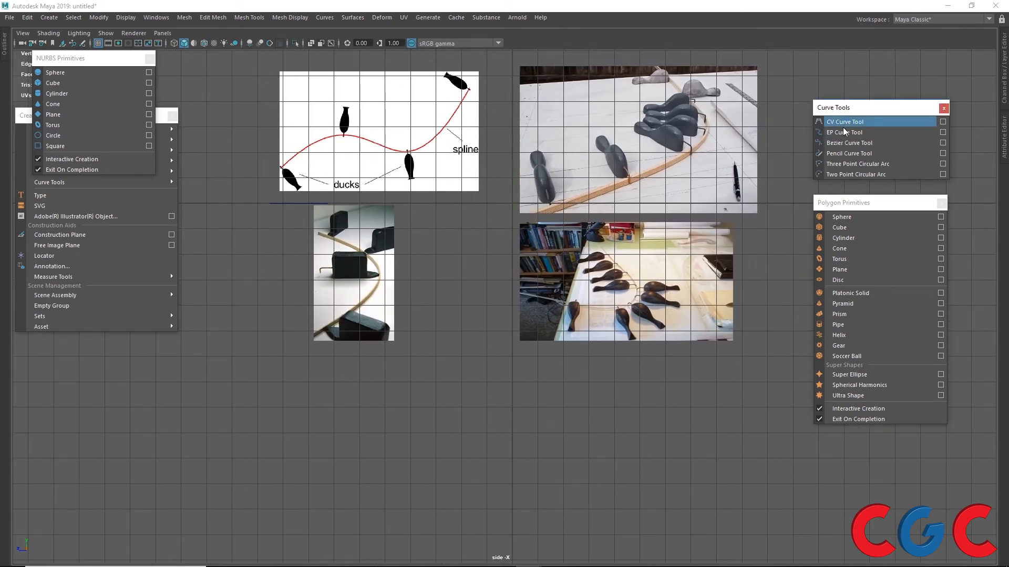
click(334, 440)
click(392, 386)
click(468, 397)
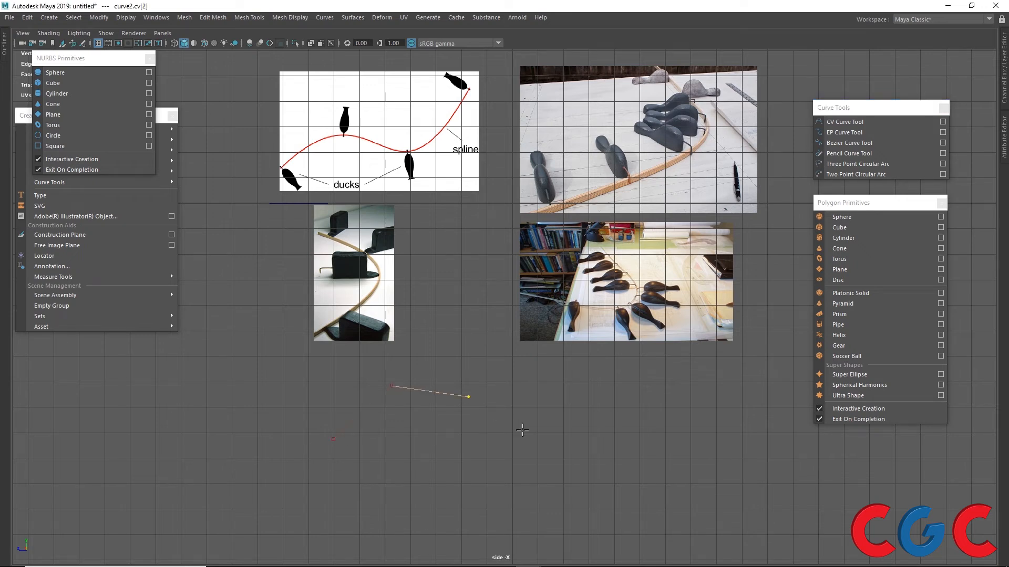
click(537, 442)
click(586, 460)
key(Return)
Reshape the new curve into an S by its control vertices, raising the second, lowering the third and raising the last
right_drag(418, 397, 374, 300)
drag(414, 369, 371, 411)
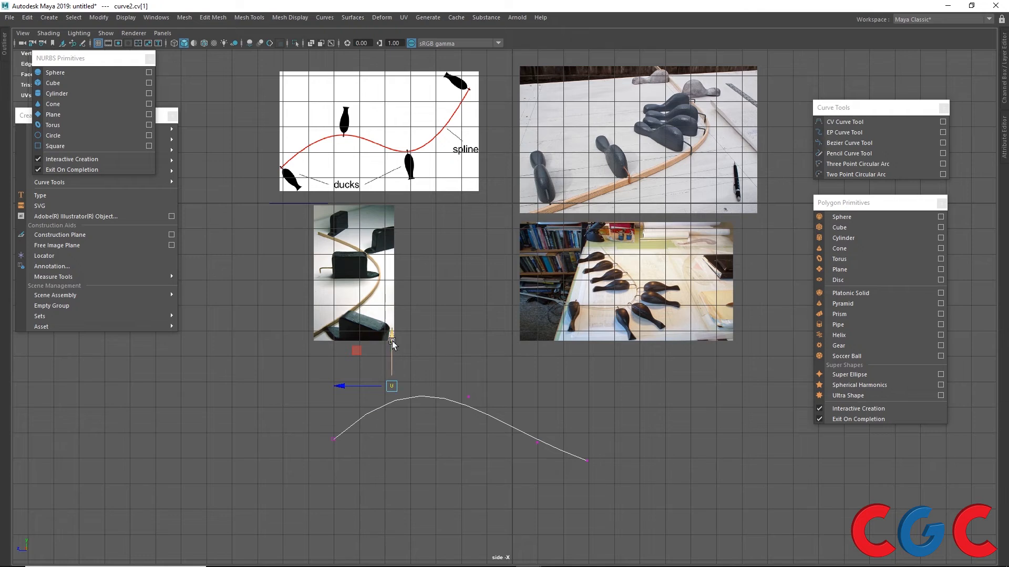
mouse_move(393, 336)
mouse_down()
mouse_move(392, 348)
mouse_move(391, 328)
mouse_up()
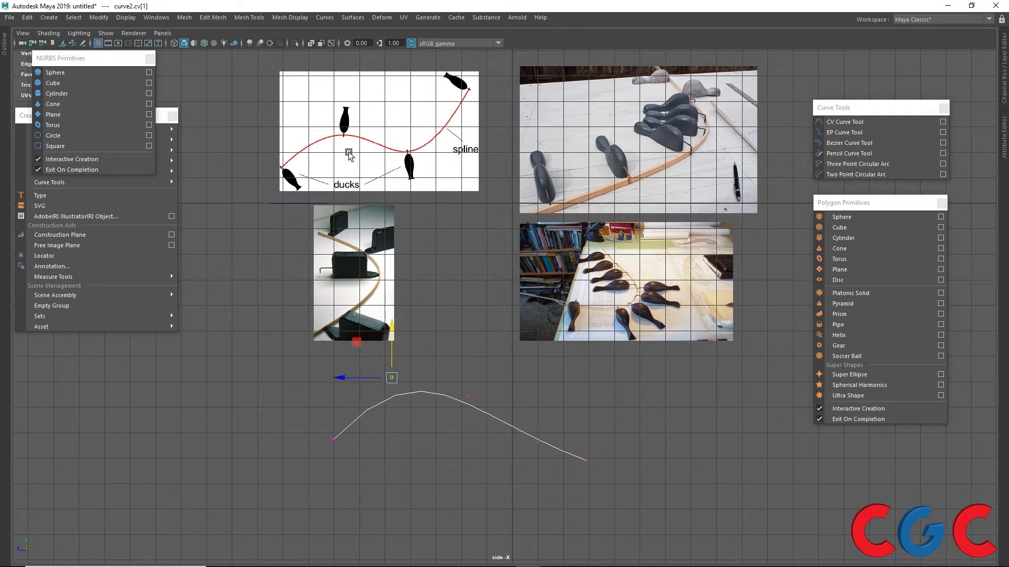
drag(479, 376, 466, 402)
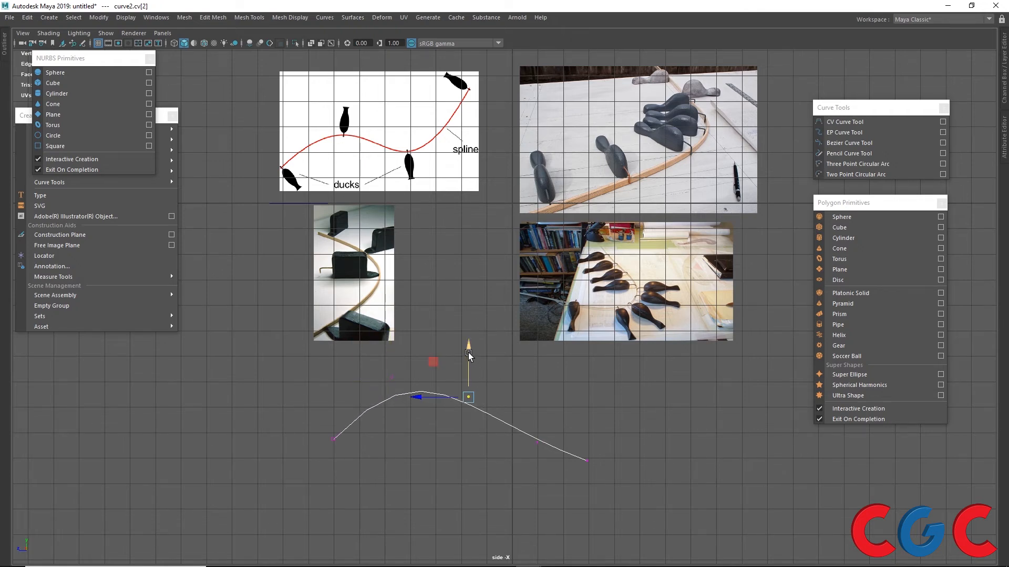
drag(468, 350, 469, 428)
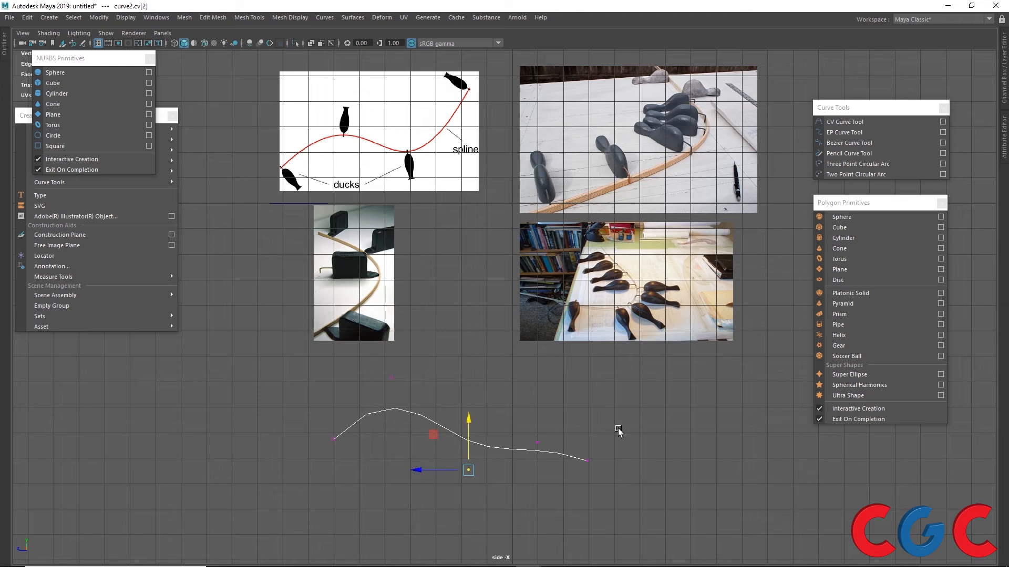
drag(621, 426, 578, 499)
drag(588, 450, 566, 321)
Select the new curve's control vertices one after another and raise the end vertex slightly further
drag(415, 351, 377, 407)
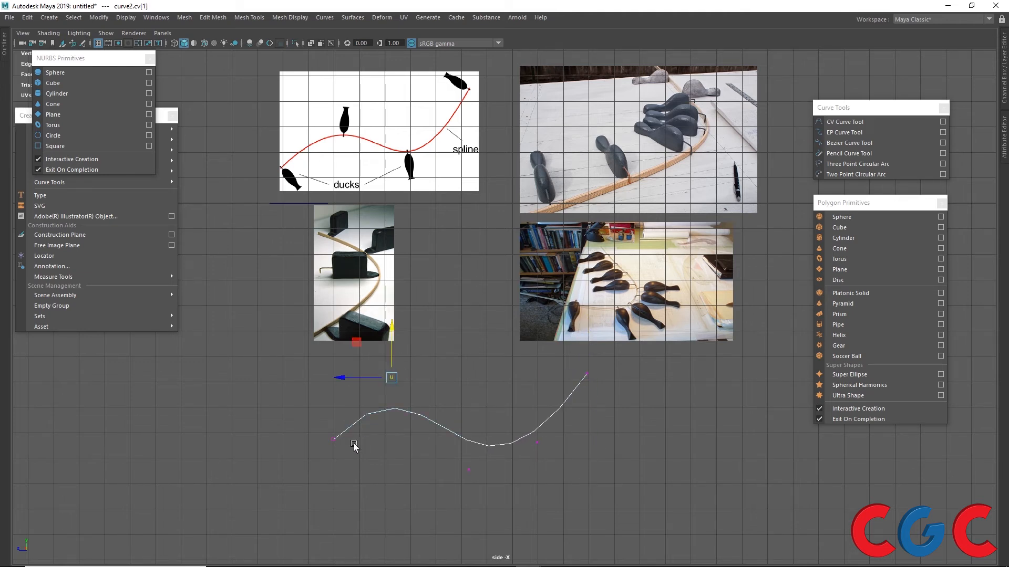
drag(306, 418, 363, 471)
click(536, 443)
click(586, 373)
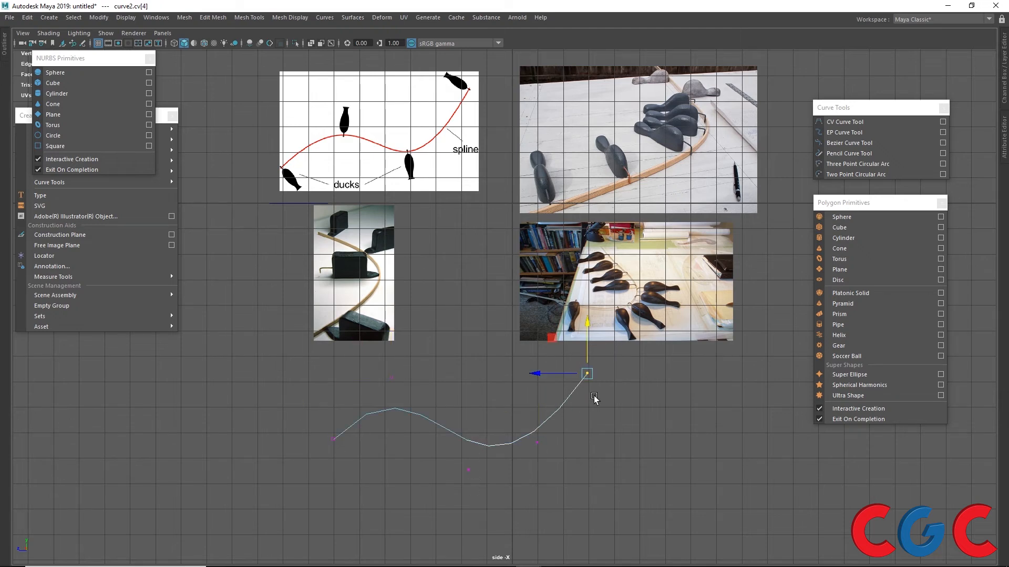
drag(587, 374, 587, 360)
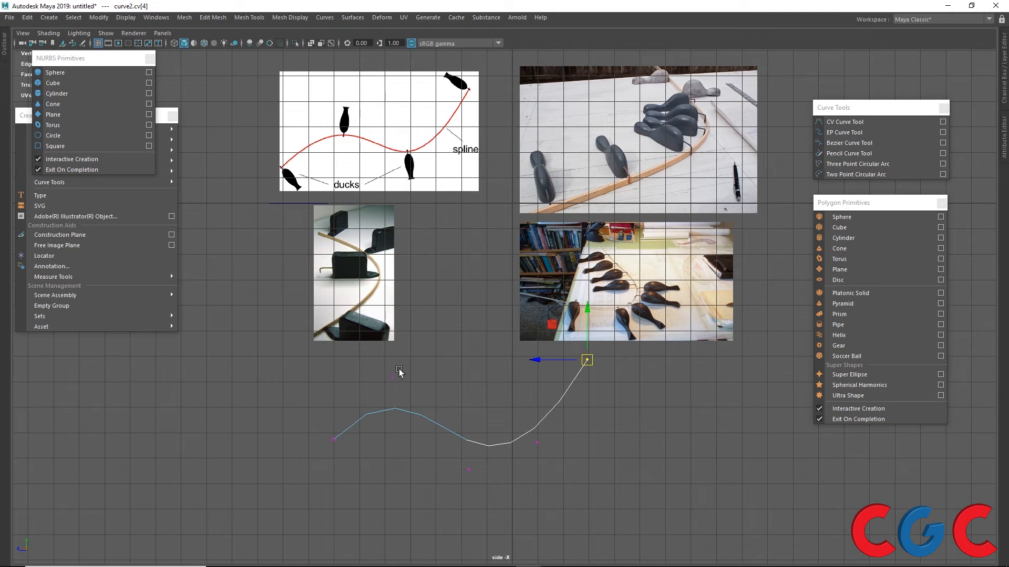
Select the new curve's second control vertex and compare its role with the ducks in the spline diagram
drag(405, 369, 378, 391)
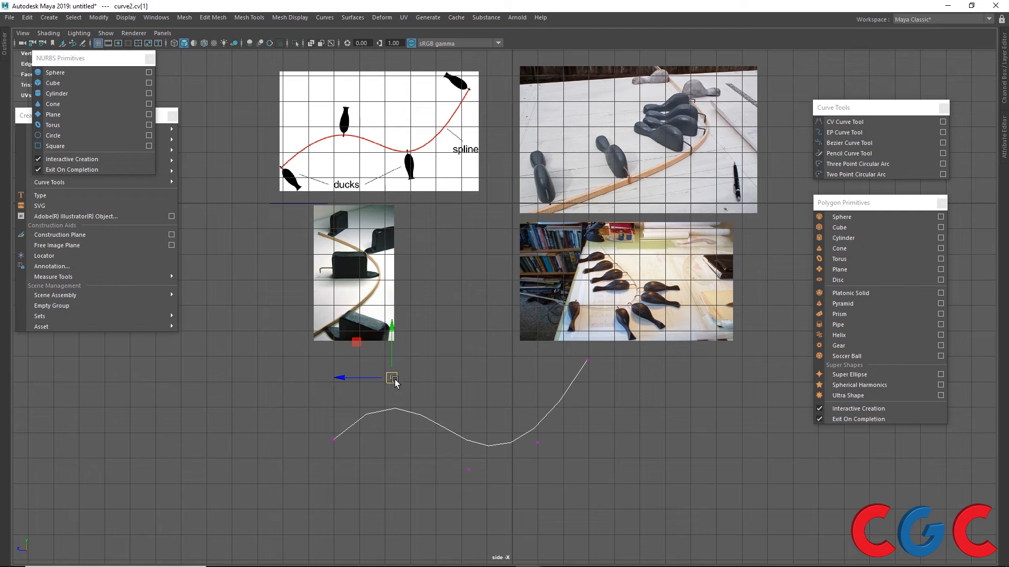
click(341, 177)
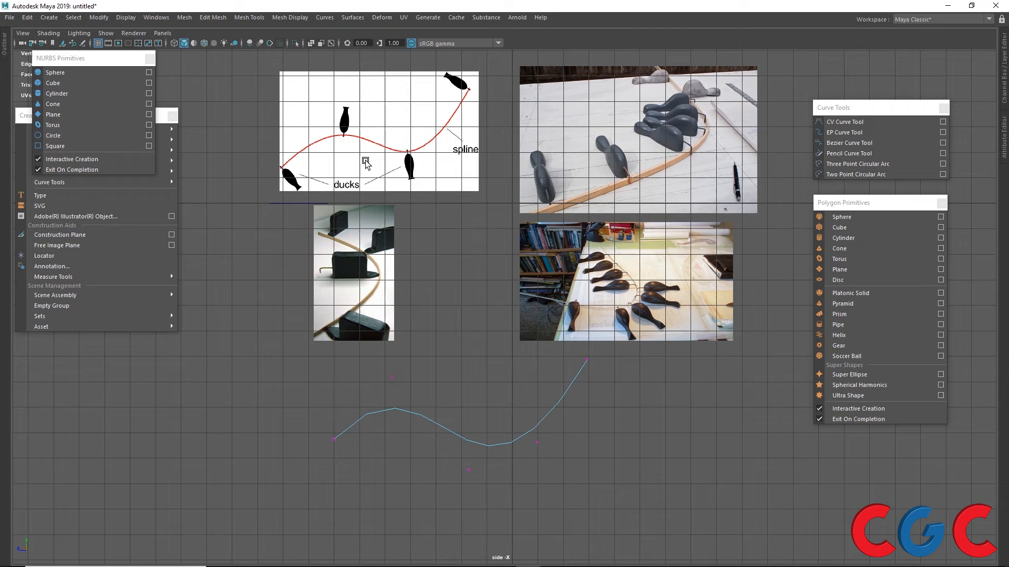
drag(414, 360, 351, 470)
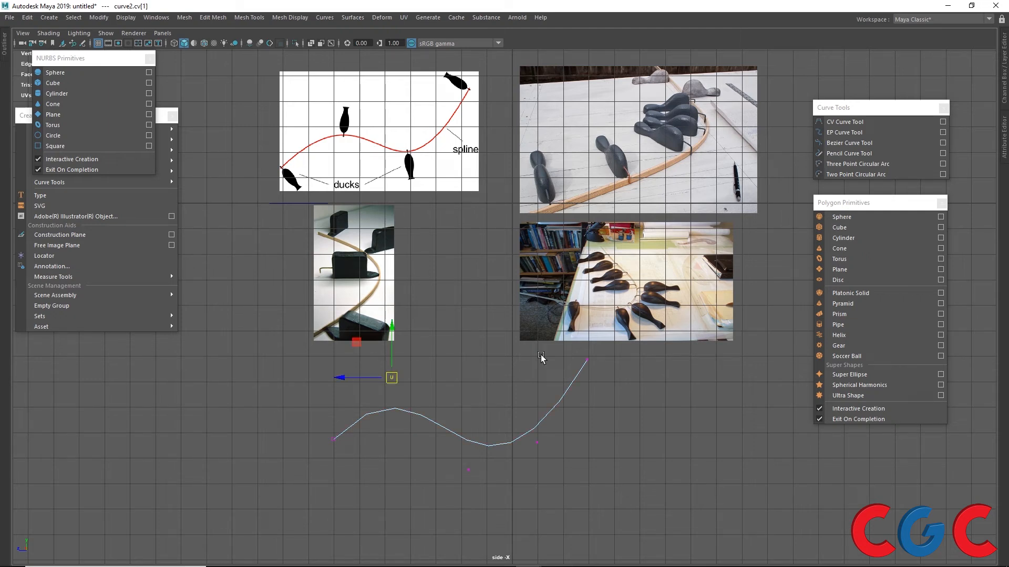
Switch the viewport to the front view and frame the chart of professional NURBS software
key(space)
key(space)
scroll(442, 201, up, 3)
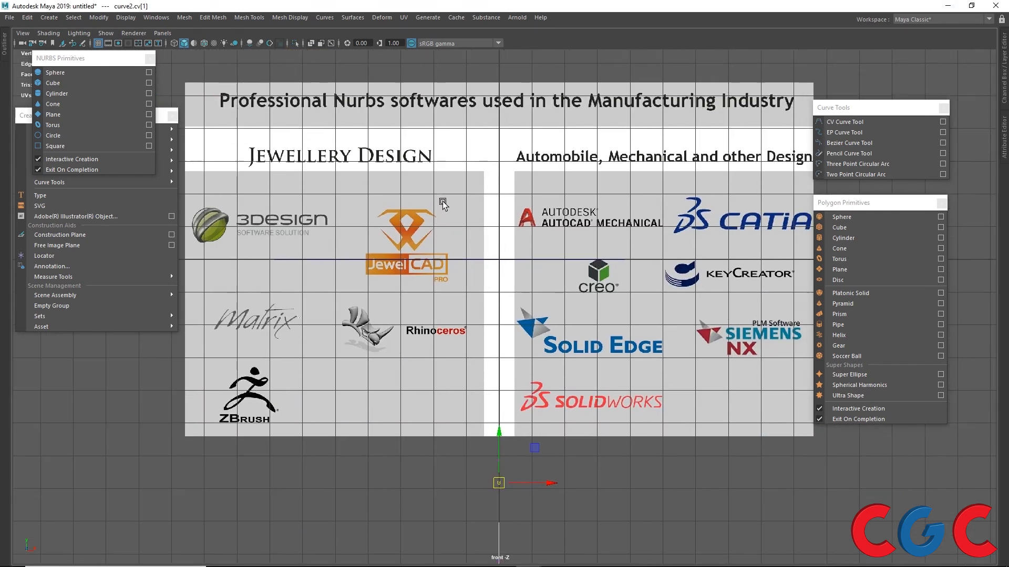
Hide the grid and close the floating NURBS Primitives, Create, Curve Tools and Polygon Primitives windows around the software chart
click(100, 43)
click(150, 58)
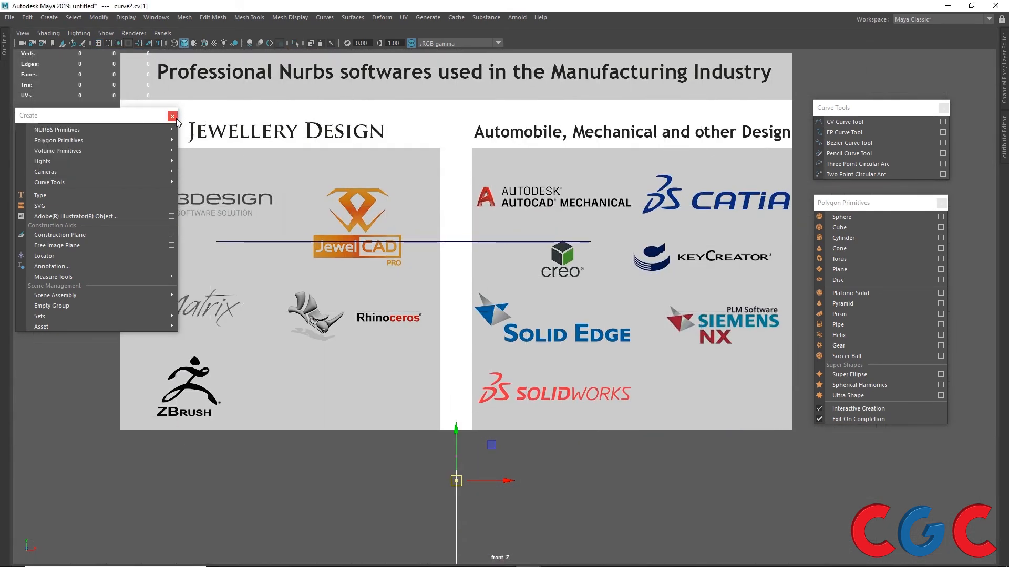
click(172, 116)
click(944, 108)
click(941, 203)
alt+middle_drag(522, 90, 582, 131)
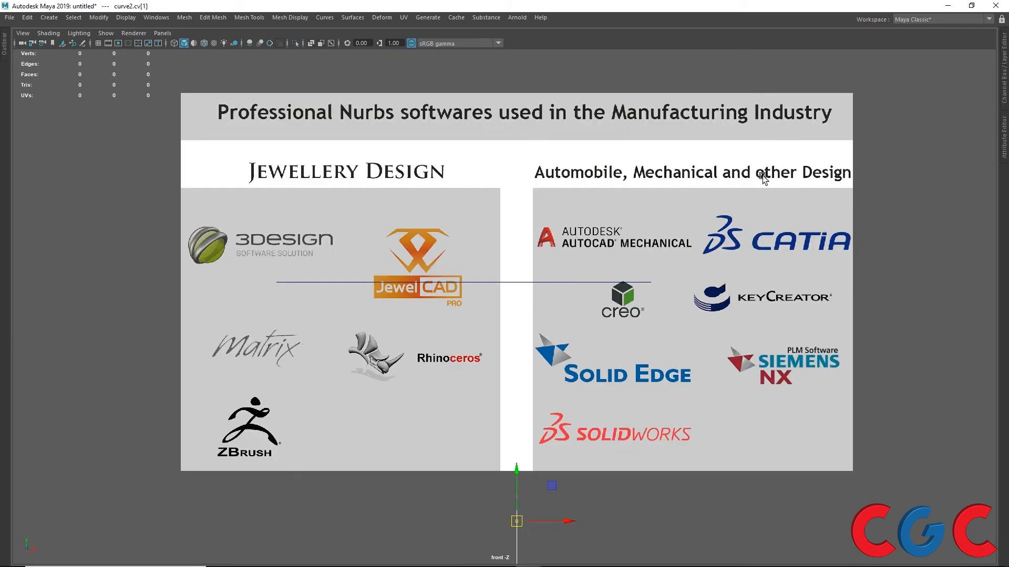